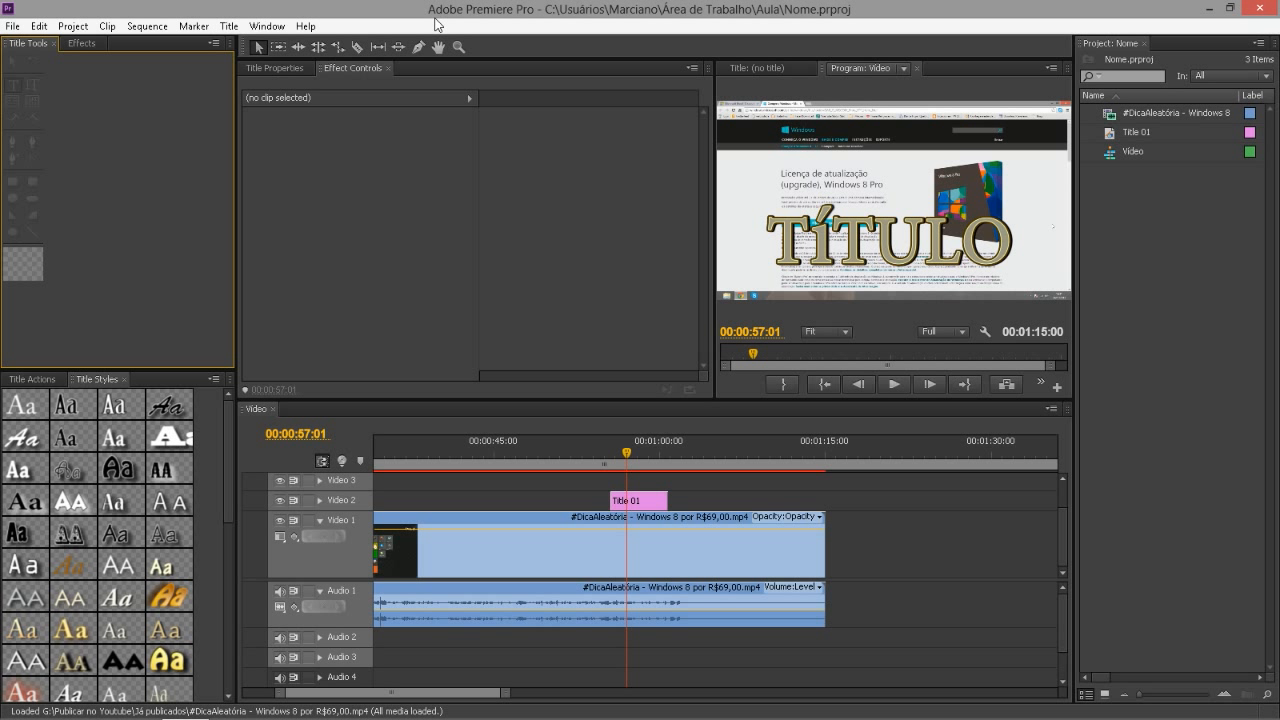
- Examine the Opacity and Time Remapping effect settings of the Title 01 clip in the timeline
{"action": "left_click", "coordinate": [638, 510]}
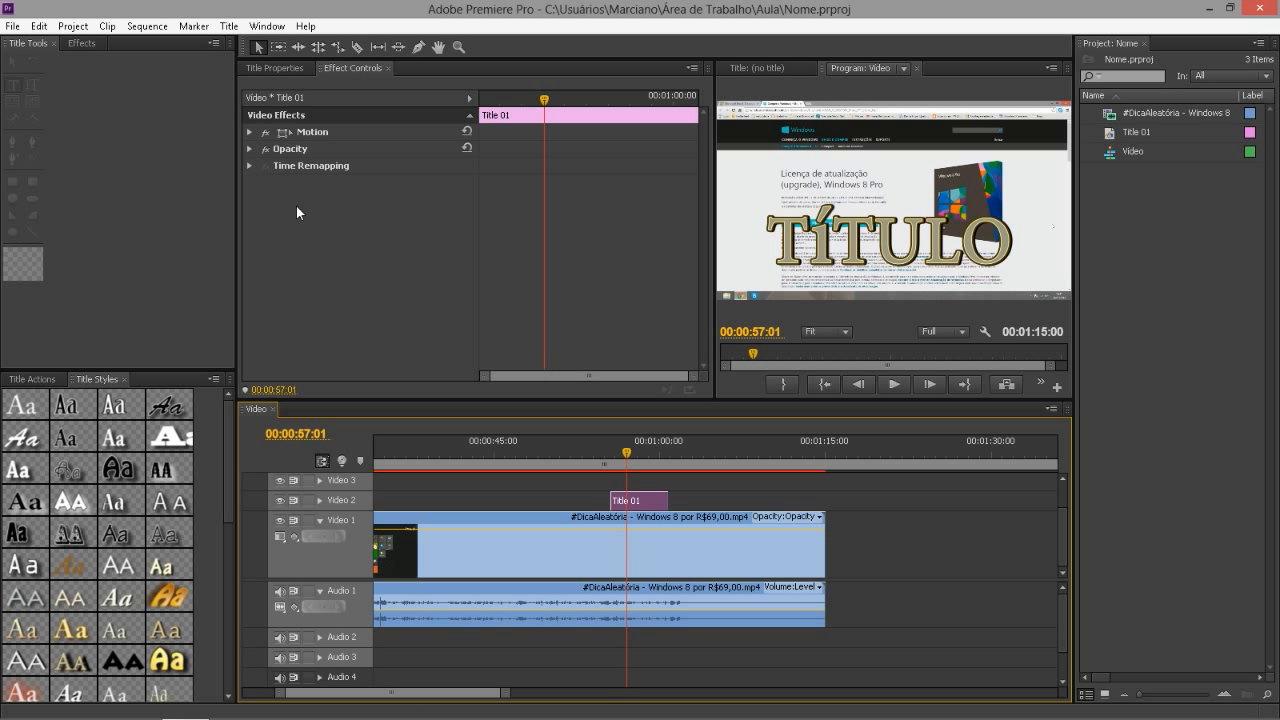
{"action": "left_click", "coordinate": [248, 165]}
{"action": "left_click", "coordinate": [248, 165]}
{"action": "left_click", "coordinate": [248, 149]}
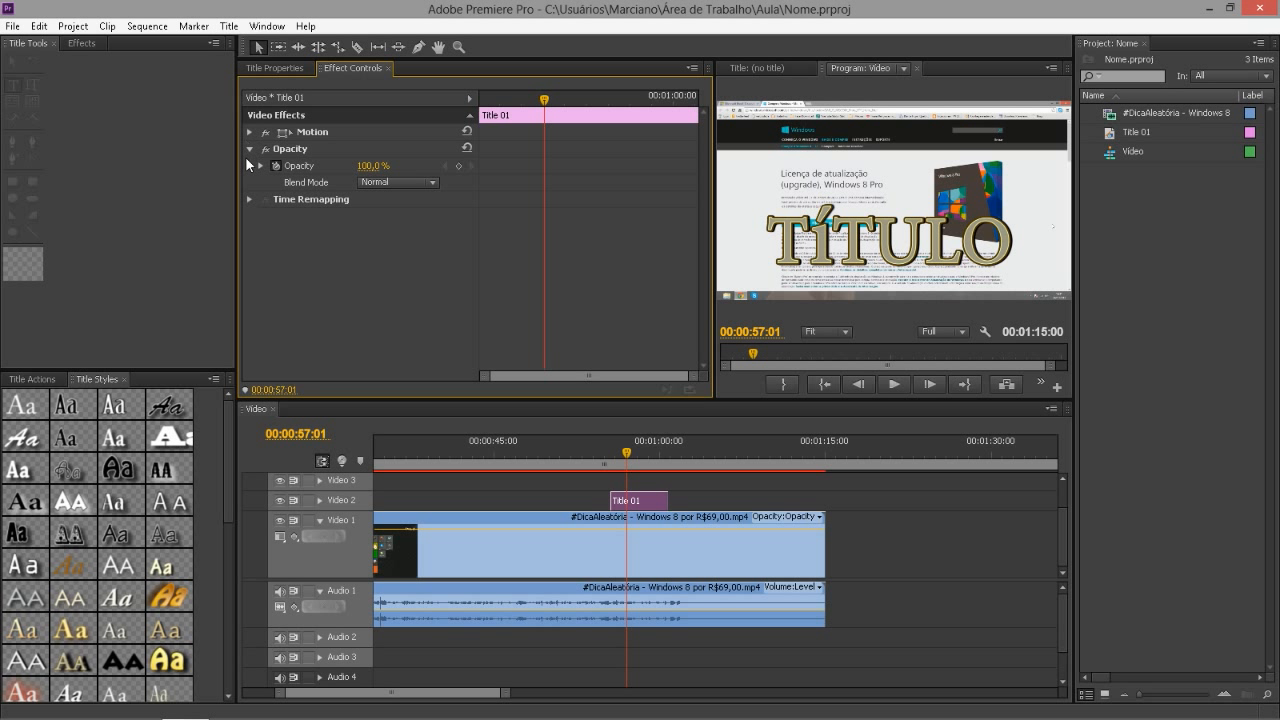
{"action": "left_click", "coordinate": [248, 149]}
- Open the Title 01 clip from the timeline for editing, with its title properties shown
{"action": "left_click", "coordinate": [274, 68]}
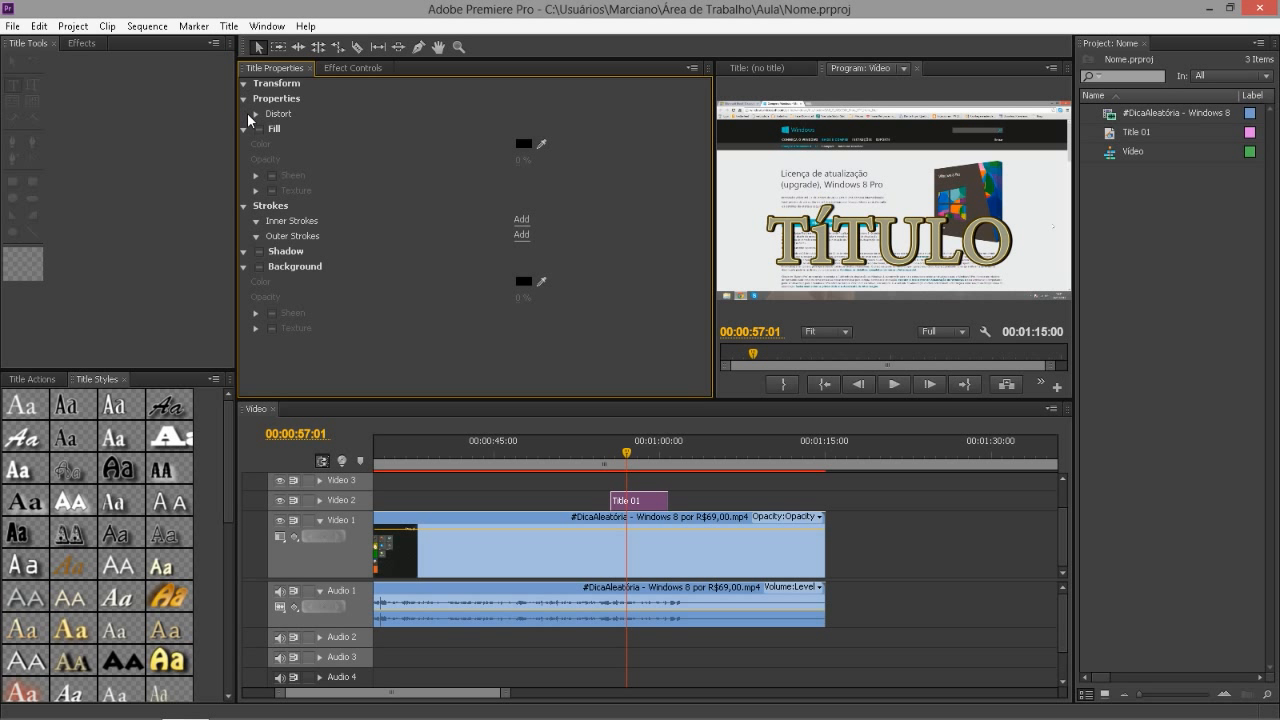
{"action": "left_click", "coordinate": [639, 503]}
{"action": "double_click", "coordinate": [639, 503]}
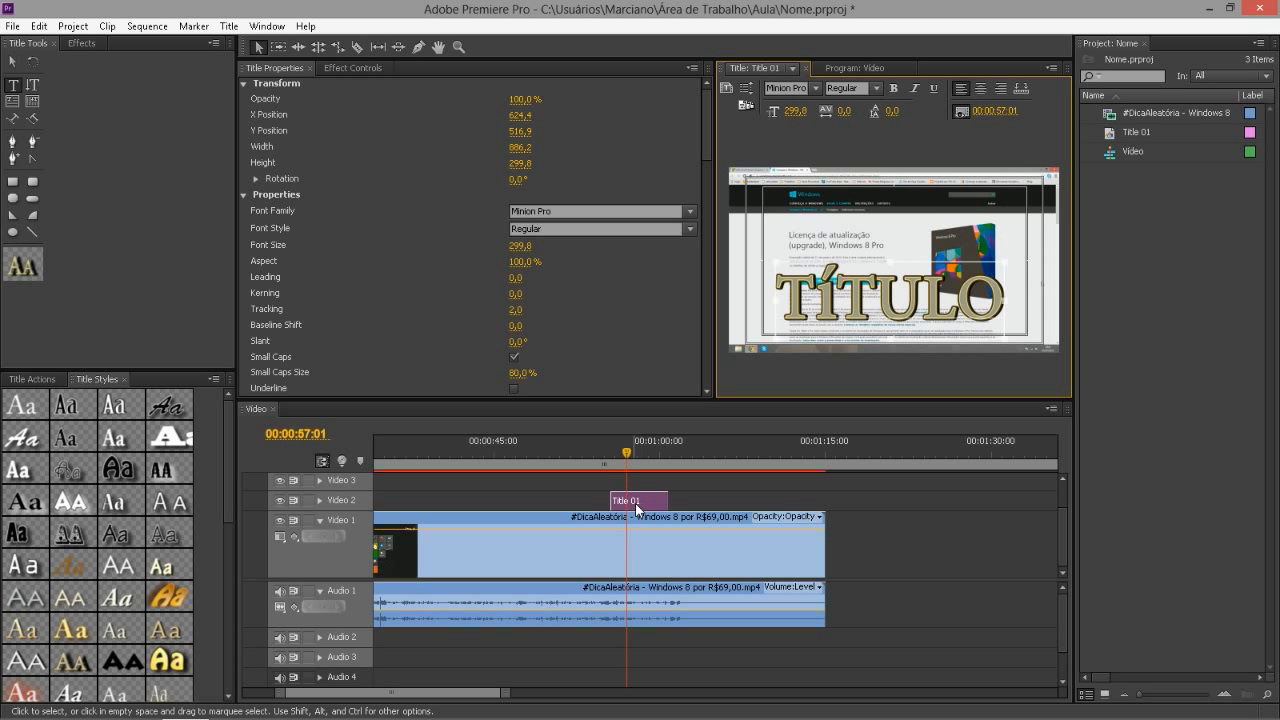
- Leave text entry and select the TÍTULO text object in the title
{"action": "left_click", "coordinate": [1137, 140]}
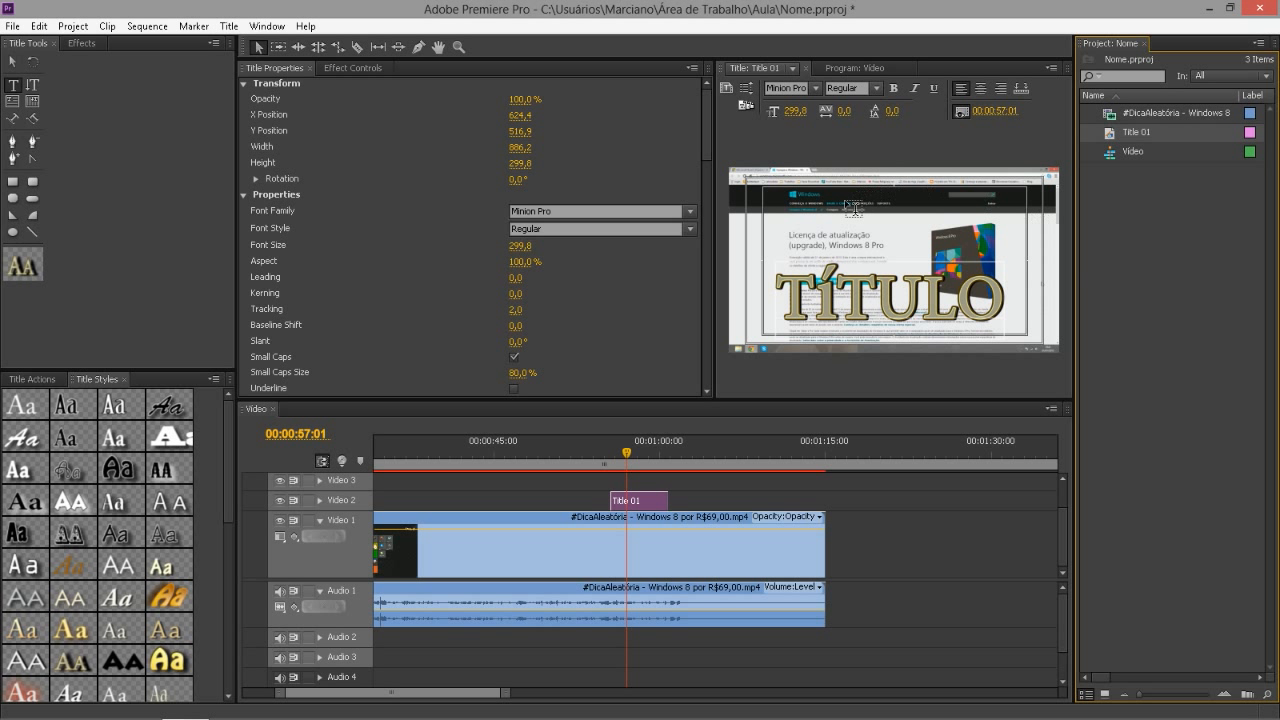
{"action": "left_click", "coordinate": [912, 300]}
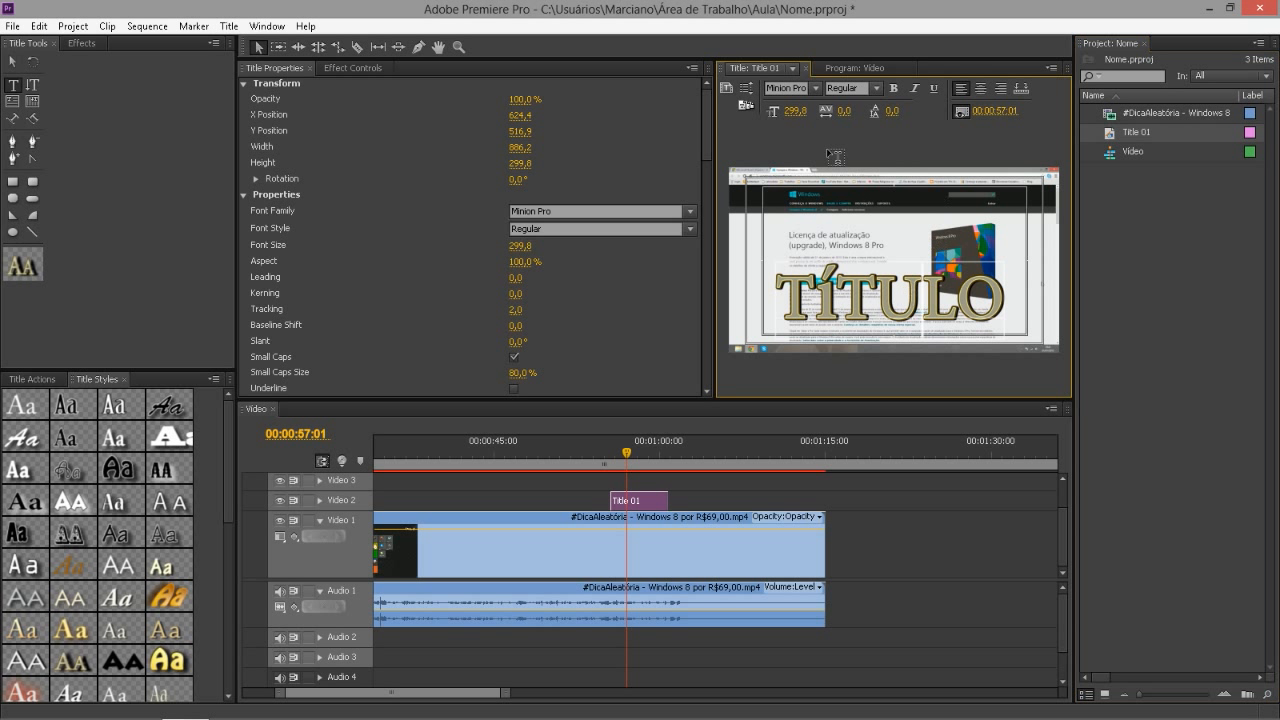
{"action": "left_click", "coordinate": [850, 212]}
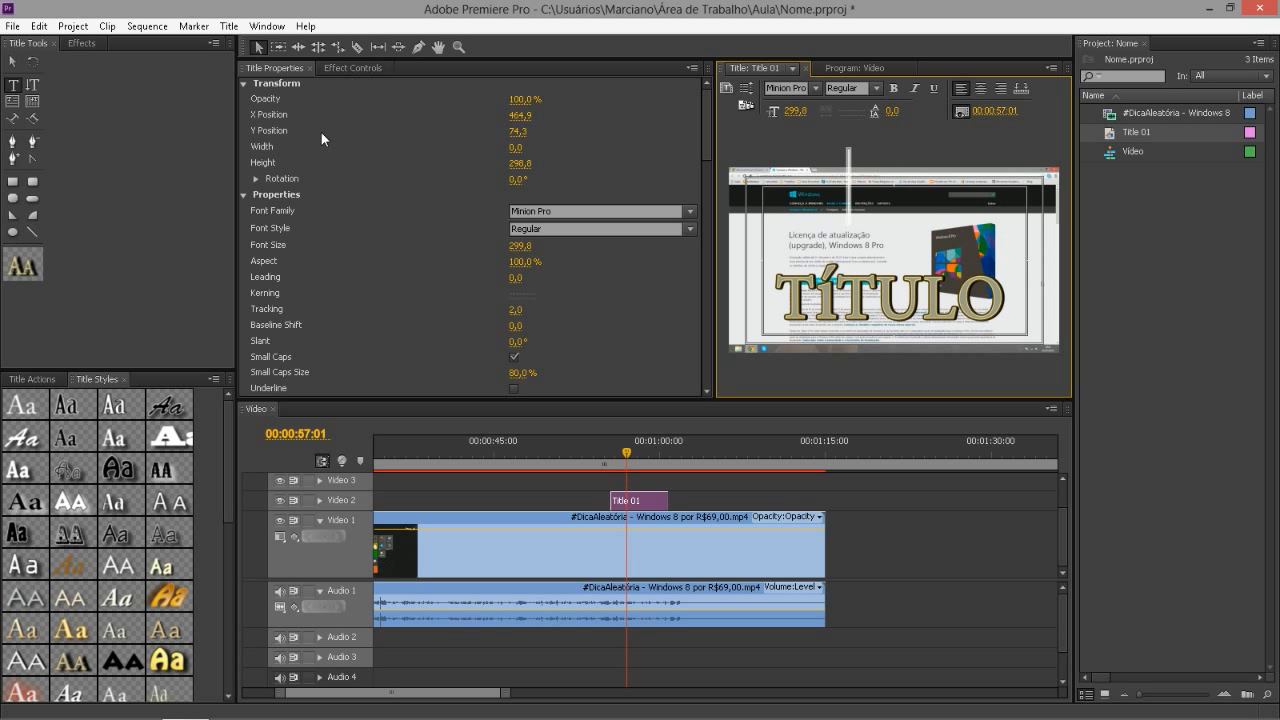
{"action": "key", "text": "Escape"}
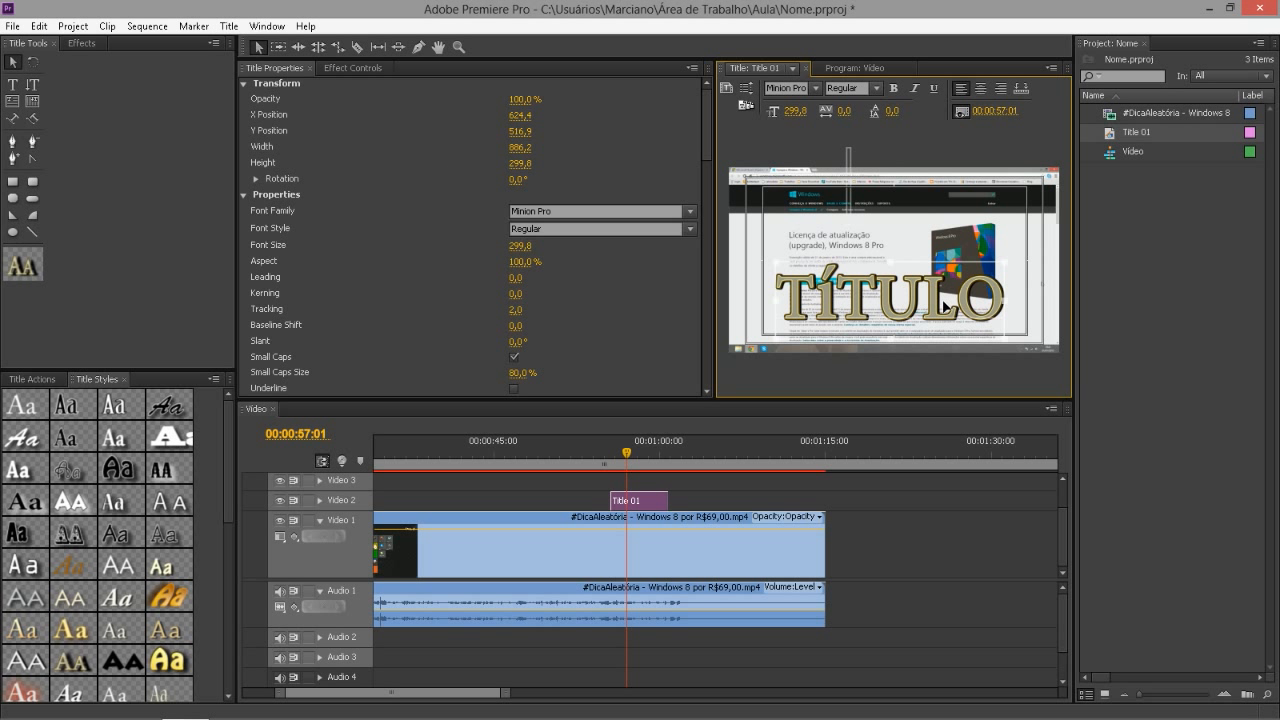
{"action": "left_click", "coordinate": [940, 298]}
- Look through the available title styles and the Transform properties of the TÍTULO text, including Rotation
{"action": "left_click", "coordinate": [226, 483]}
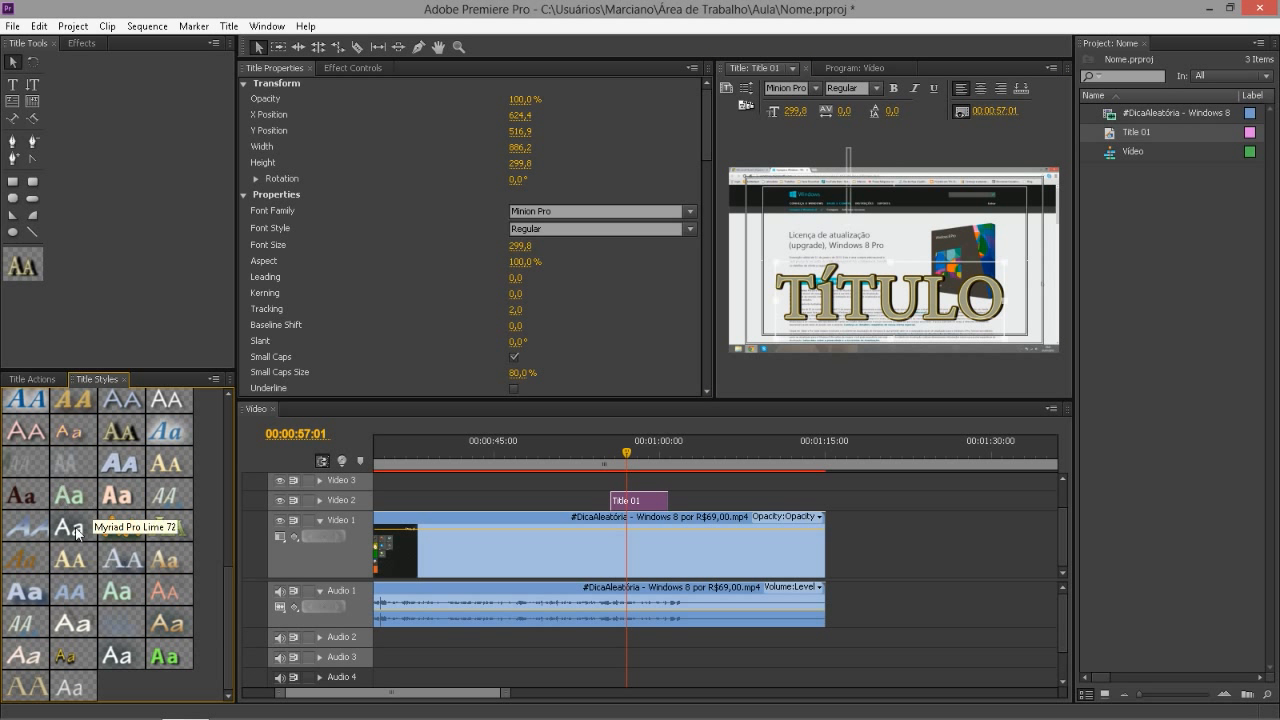
{"action": "scroll", "coordinate": [225, 605], "scroll_direction": "up", "scroll_amount": 5}
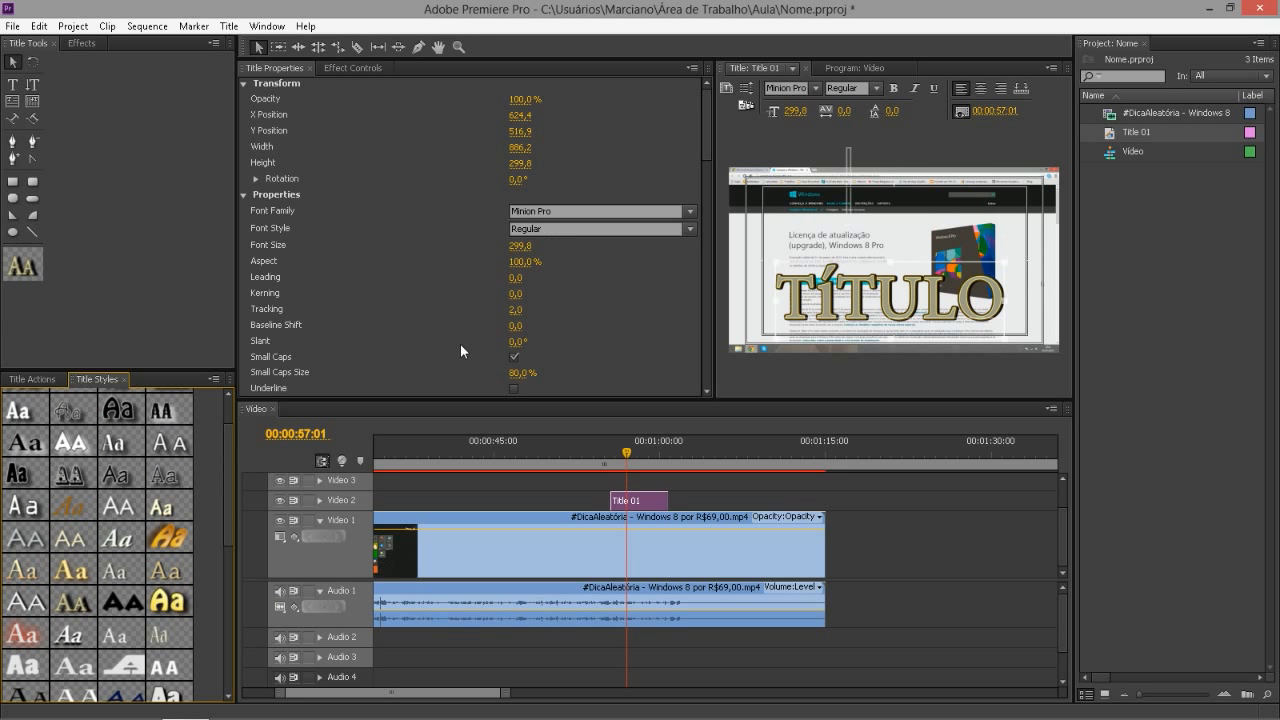
{"action": "mouse_move", "coordinate": [706, 108]}
{"action": "left_mouse_down"}
{"action": "mouse_move", "coordinate": [709, 373]}
{"action": "mouse_move", "coordinate": [696, 93]}
{"action": "left_mouse_up"}
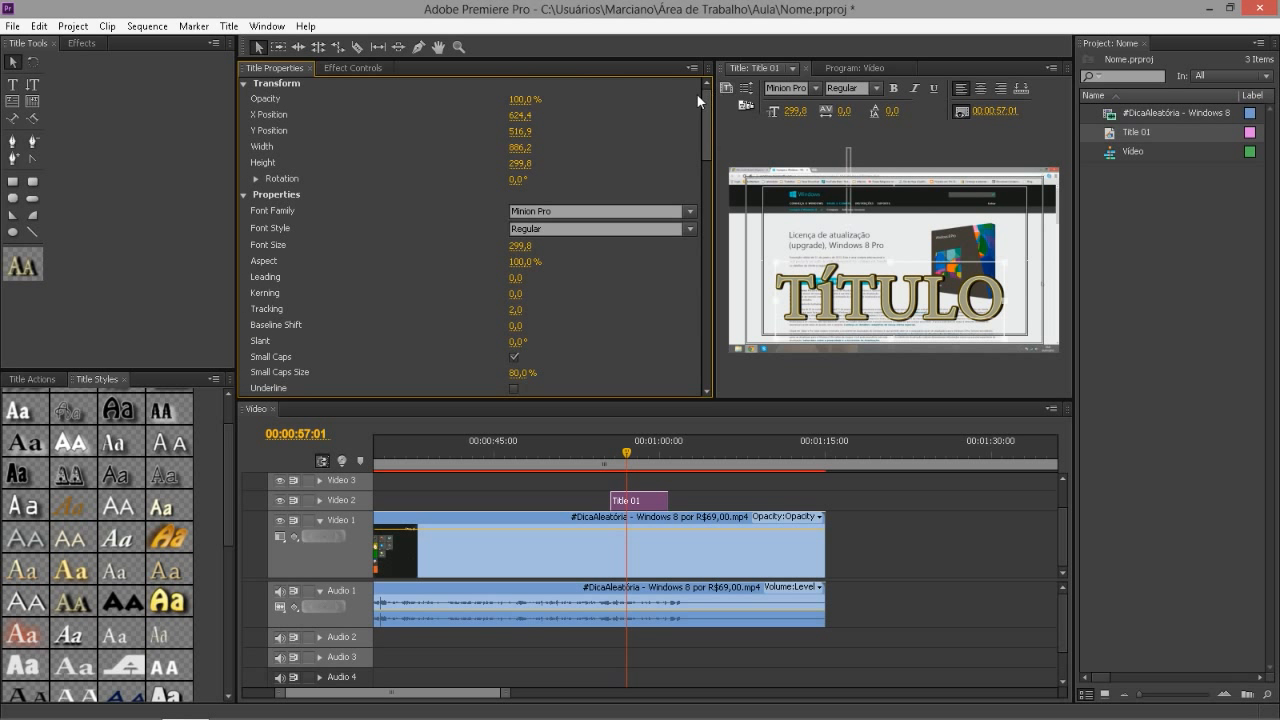
{"action": "left_click", "coordinate": [243, 84]}
{"action": "left_click", "coordinate": [242, 83]}
{"action": "left_click", "coordinate": [256, 180]}
{"action": "left_click", "coordinate": [257, 181]}
- Try rotating the TÍTULO text, undo the rotation, and move the text up to a Y position of about 486
{"action": "left_click_drag", "start_coordinate": [518, 179], "coordinate": [560, 177]}
{"action": "key", "text": "ctrl+z"}
{"action": "left_click_drag", "start_coordinate": [940, 300], "coordinate": [938, 290]}
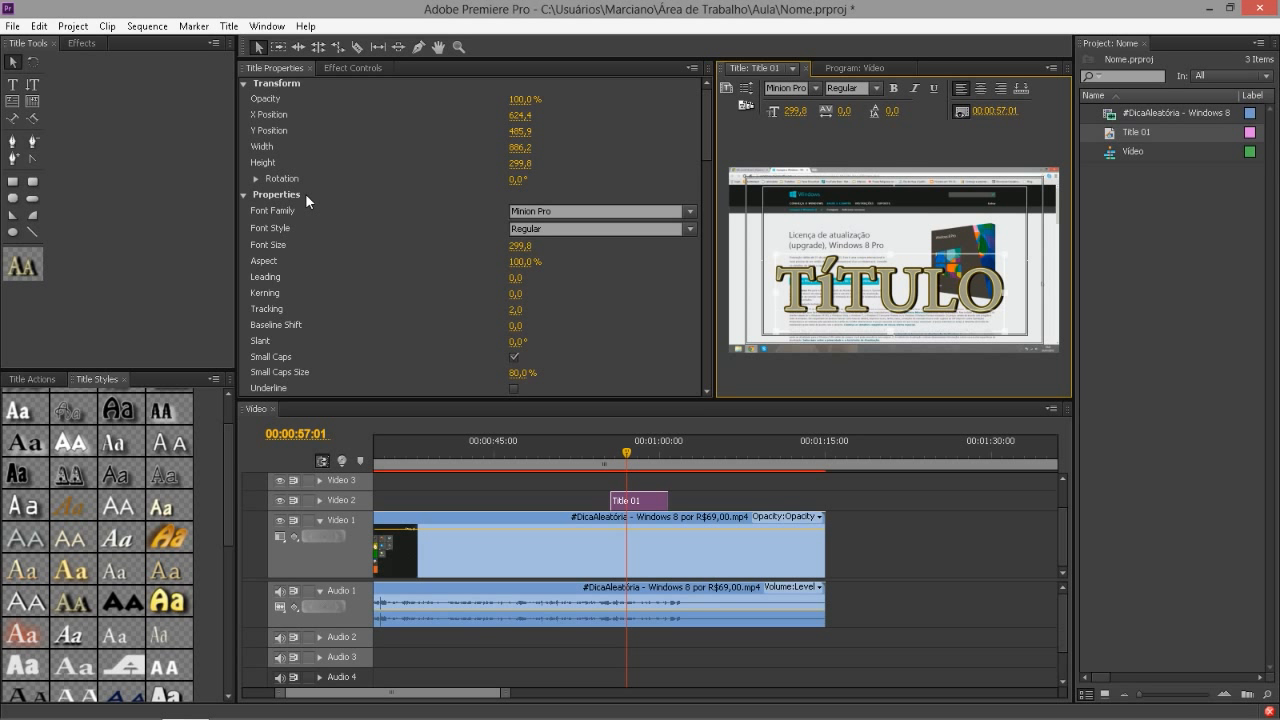
- Try the Minim Outline font family on the TÍTULO text, then return it to Minion Pro
{"action": "left_click", "coordinate": [567, 212]}
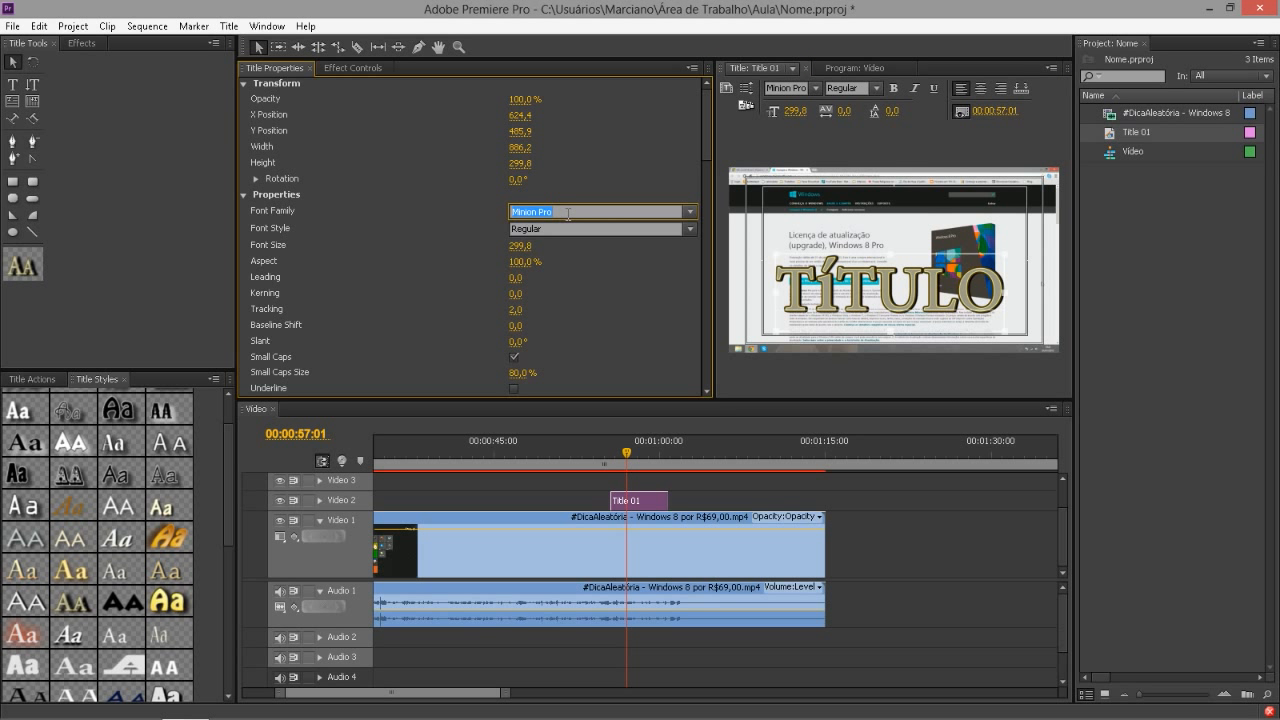
{"action": "key", "text": "Up"}
{"action": "key", "text": "Up"}
{"action": "key", "text": "Up"}
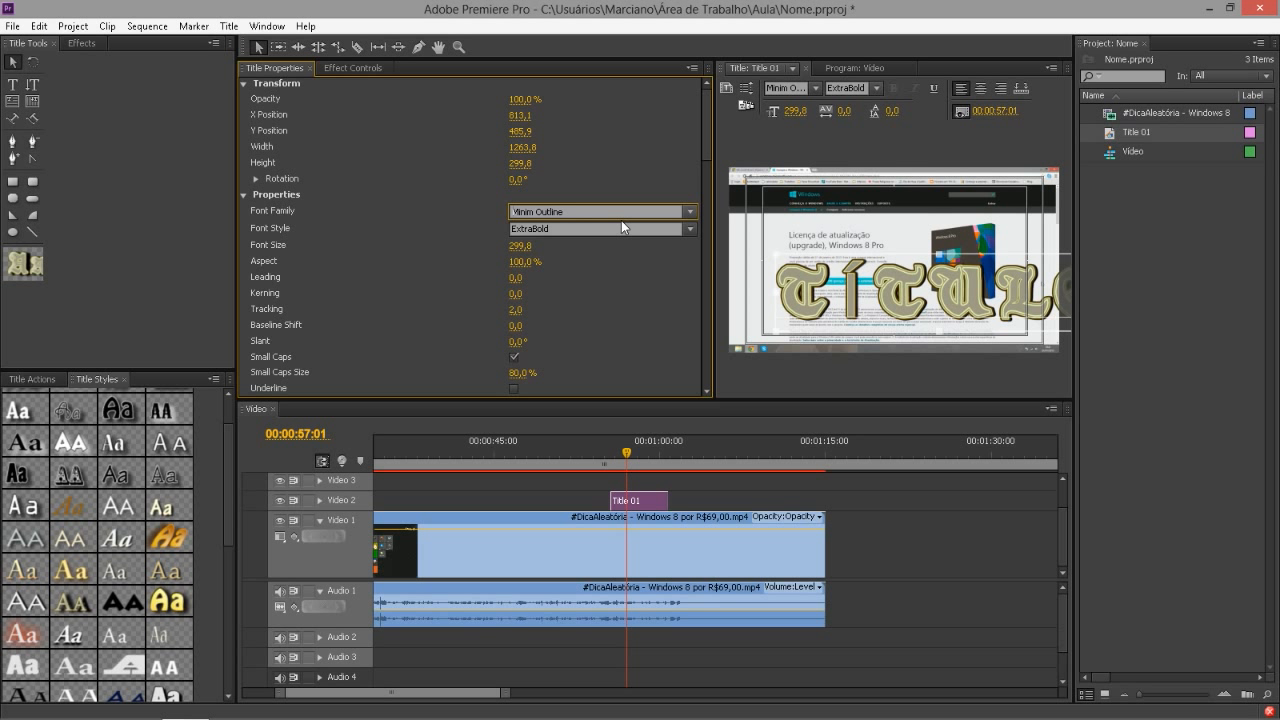
{"action": "key", "text": "Down"}
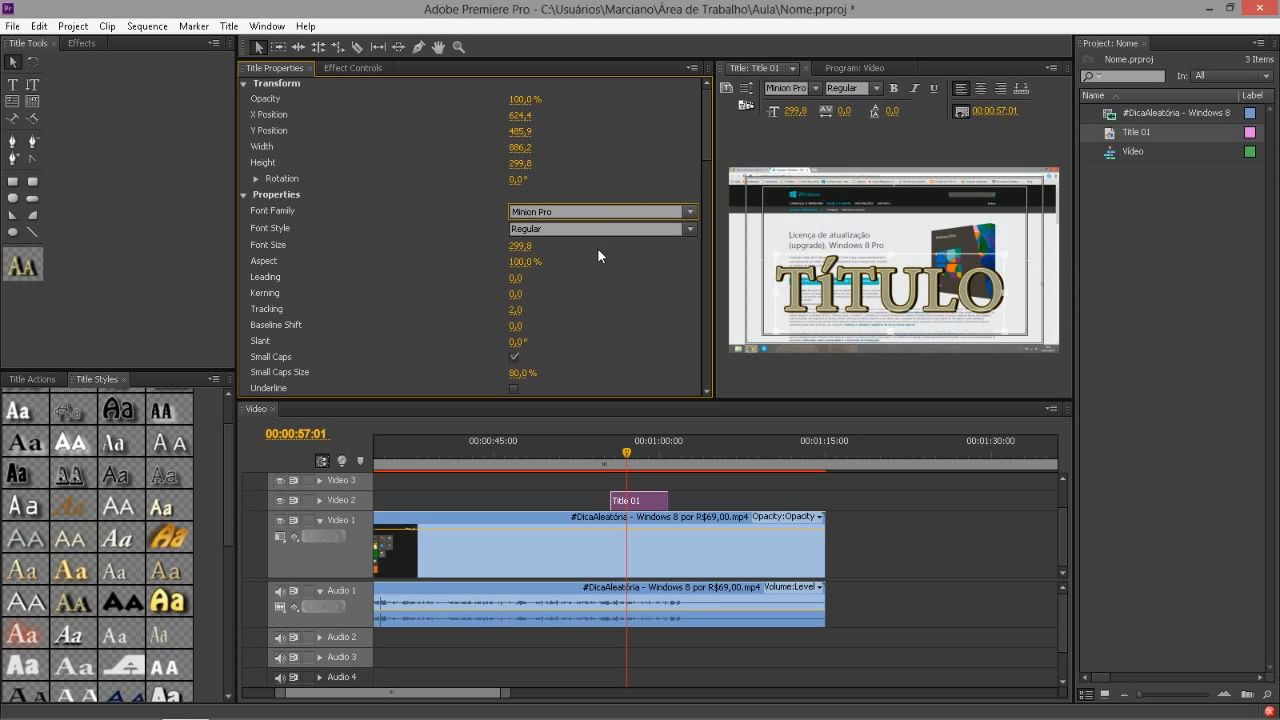
{"action": "key", "text": "Tab"}
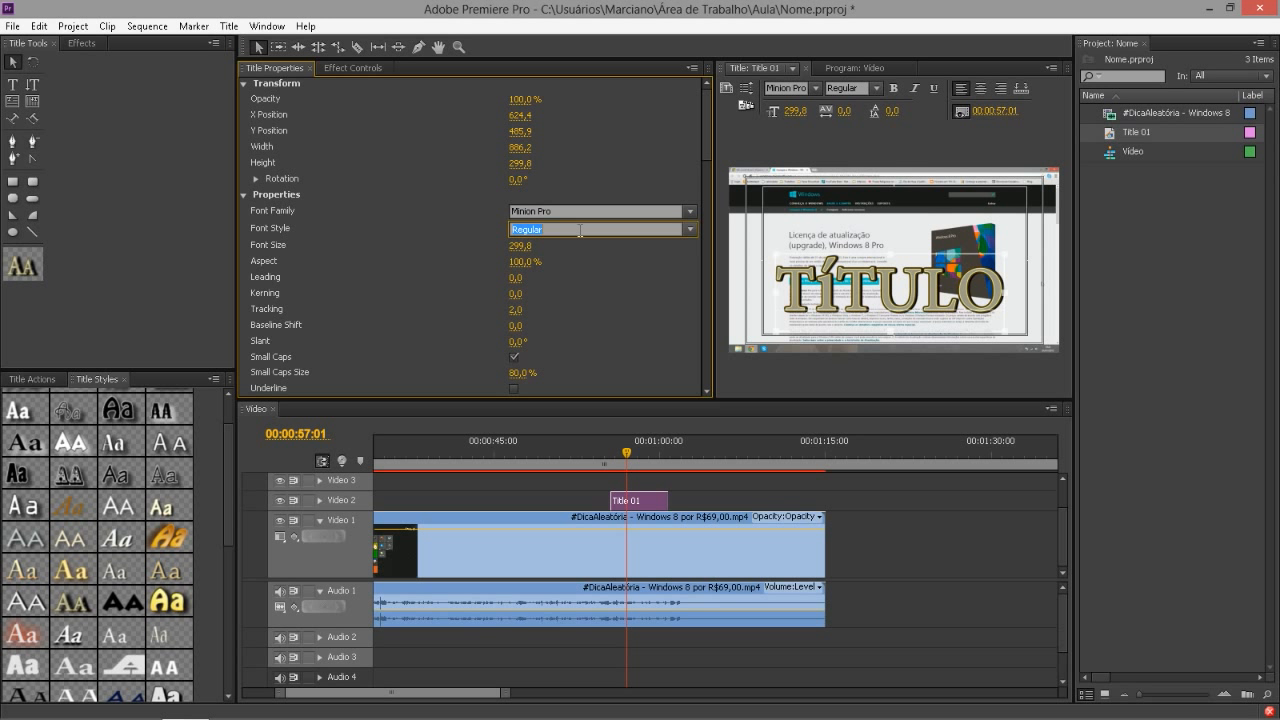
- Preview further font families on the TÍTULO text, including Minim, Milkdrops and Mighty Zeo 2.0, and restore Minion Pro
{"action": "left_click", "coordinate": [606, 212]}
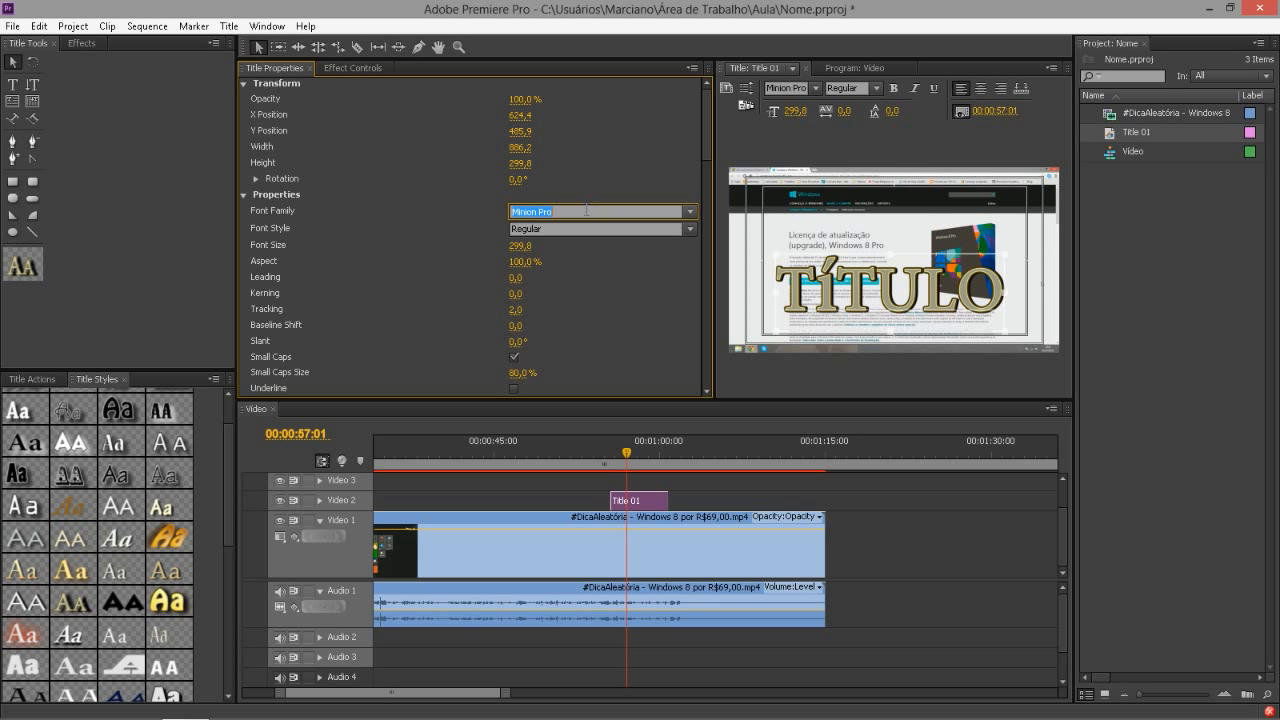
{"action": "key", "text": "Down"}
{"action": "key", "text": "Up"}
{"action": "key", "text": "Up"}
{"action": "key", "text": "Up"}
{"action": "key", "text": "Up"}
{"action": "key", "text": "Up"}
{"action": "key", "text": "Up"}
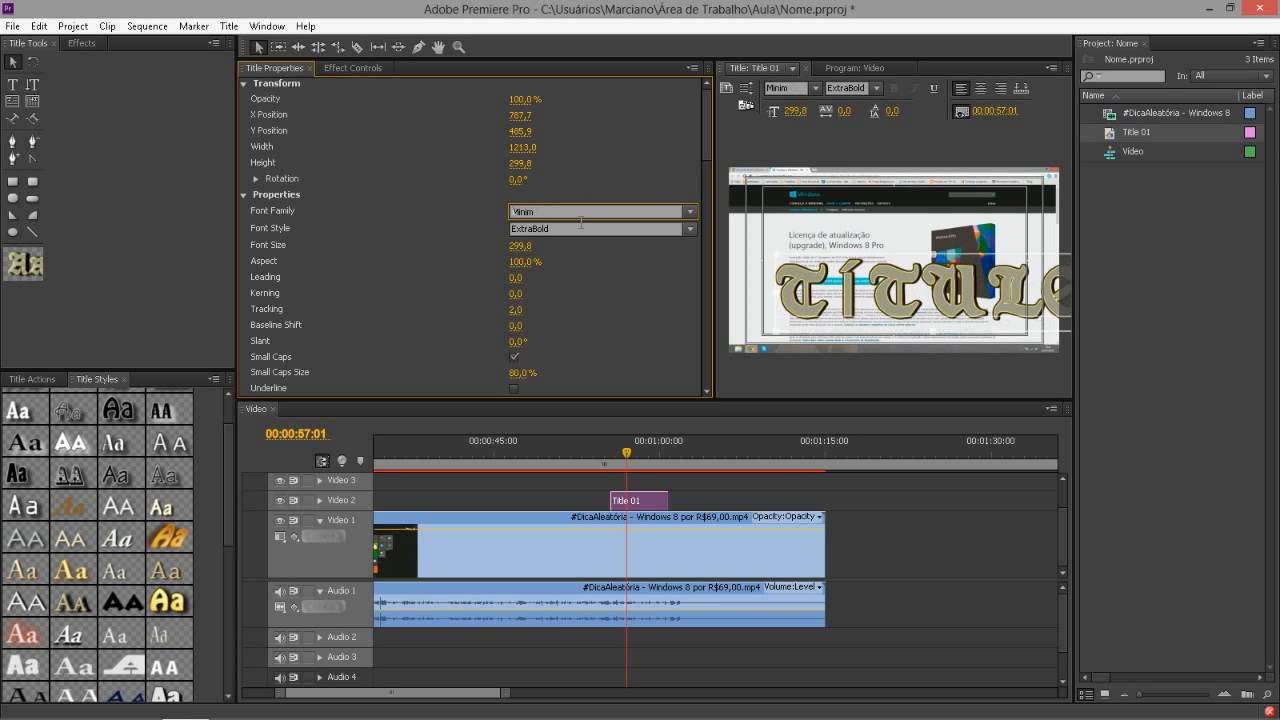
{"action": "key", "text": "Up"}
{"action": "key", "text": "Up"}
{"action": "key", "text": "Up"}
{"action": "key", "text": "Up"}
{"action": "key", "text": "Up"}
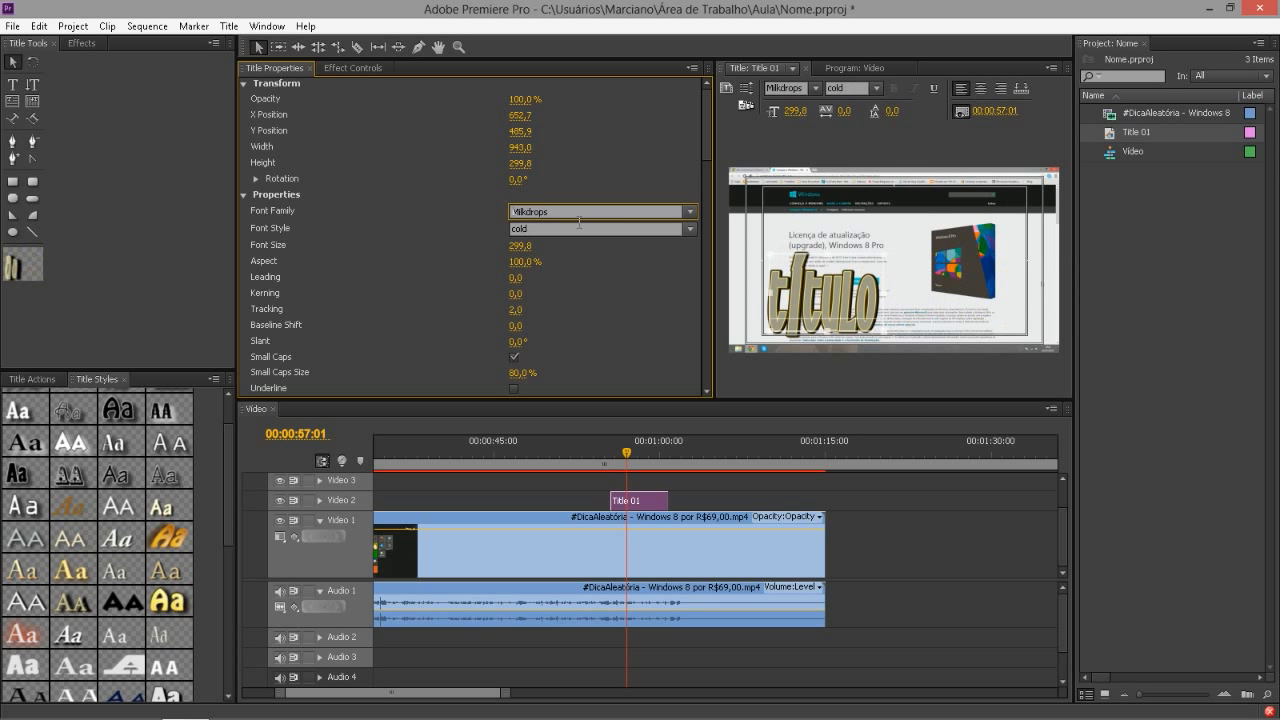
{"action": "key", "text": "Up"}
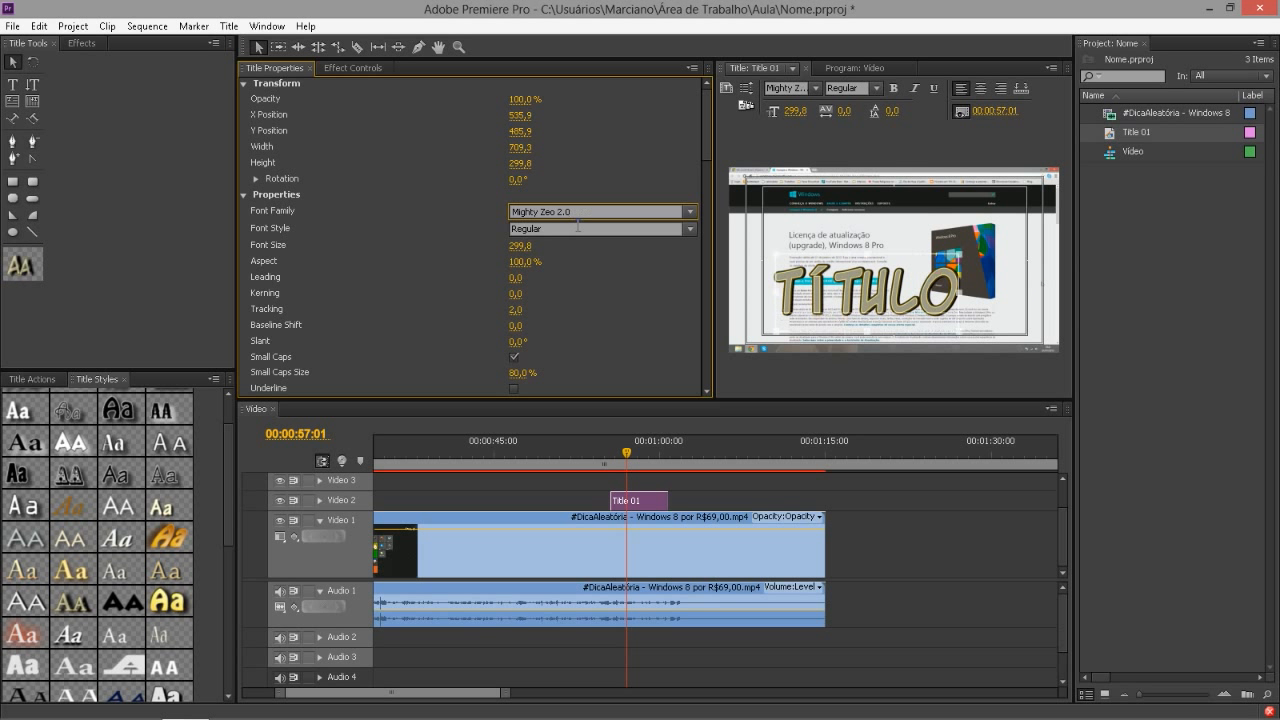
{"action": "key", "text": "Up"}
{"action": "key", "text": "Up"}
{"action": "key", "text": "Up"}
- Preview the Semibold Italic font style on the TÍTULO text and set it back to Regular
{"action": "left_click", "coordinate": [578, 228]}
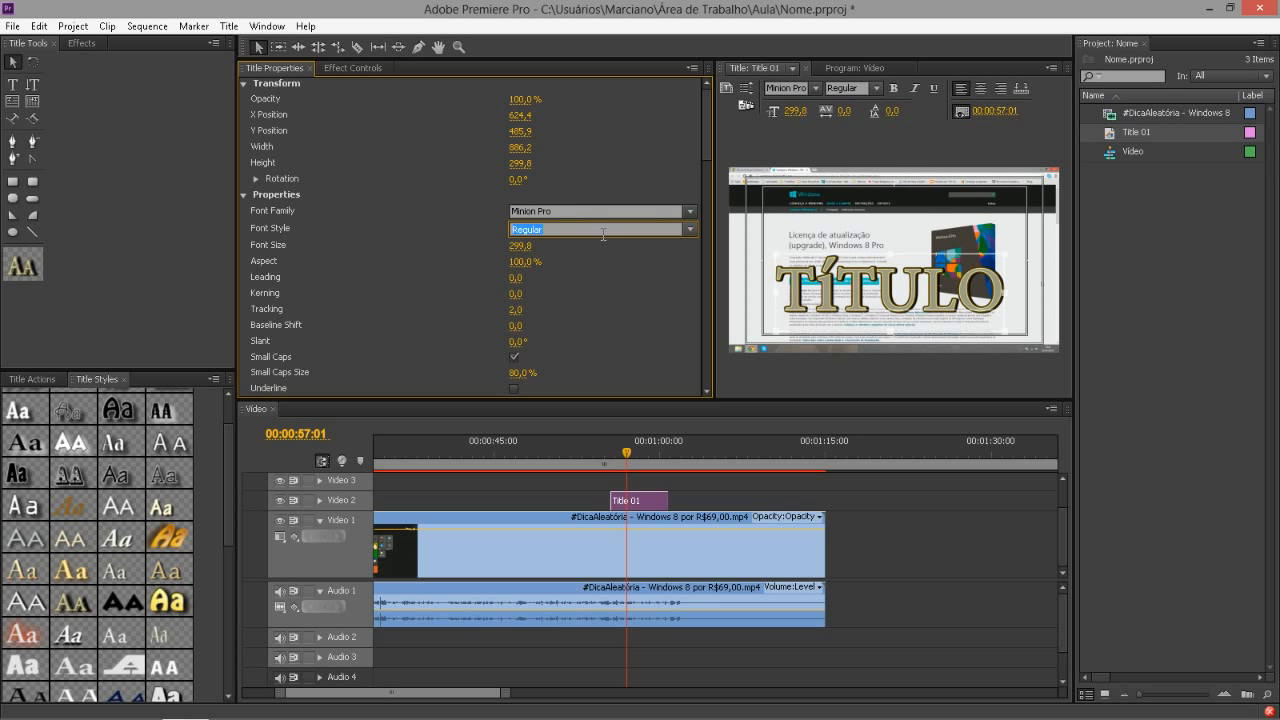
{"action": "key", "text": "Down"}
{"action": "key", "text": "Down"}
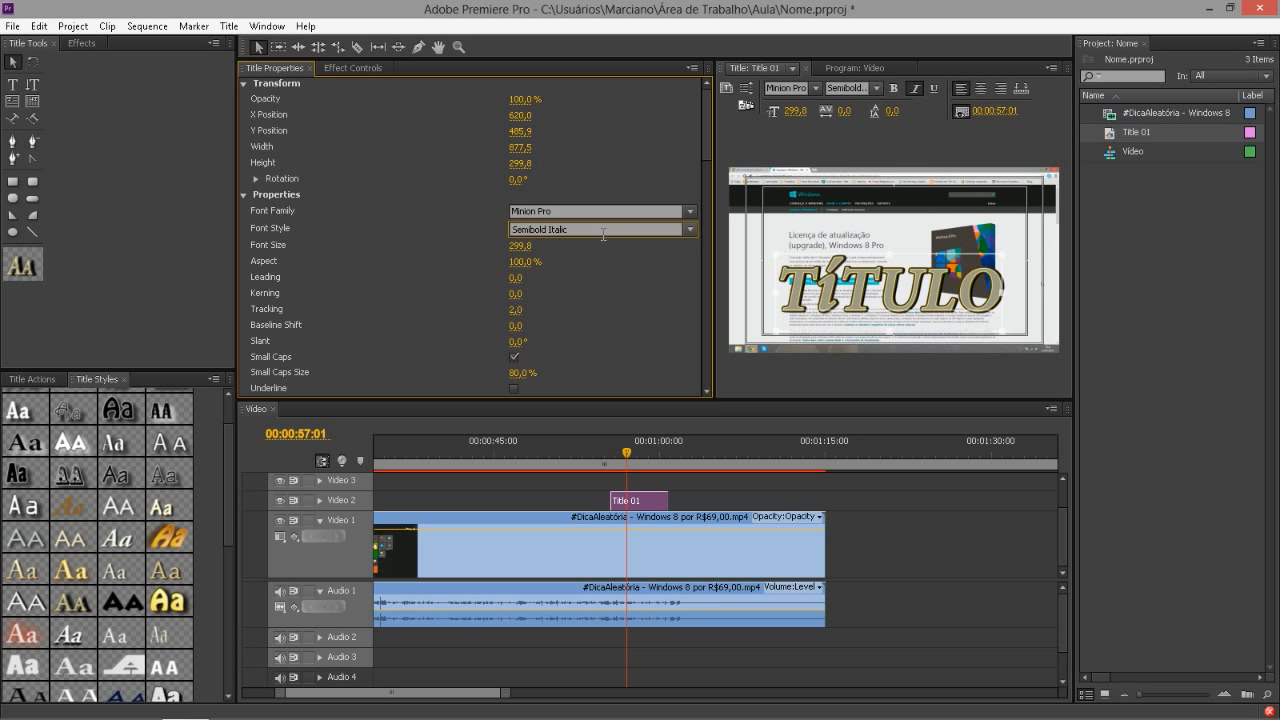
{"action": "key", "text": "Up"}
{"action": "key", "text": "Up"}
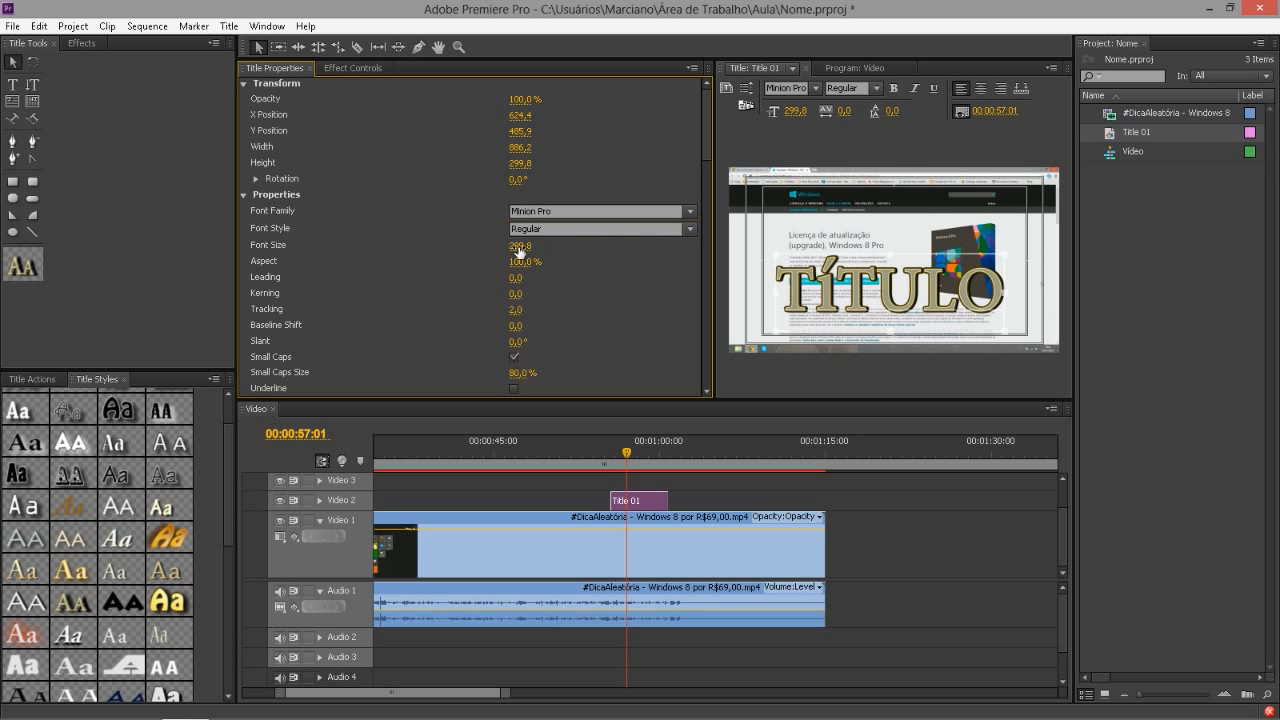
- Set the TÍTULO text's font size to 298.8 and its aspect to 104%
{"action": "mouse_move", "coordinate": [520, 250]}
{"action": "left_mouse_down"}
{"action": "mouse_move", "coordinate": [523, 266]}
{"action": "mouse_move", "coordinate": [535, 262]}
{"action": "left_mouse_up"}
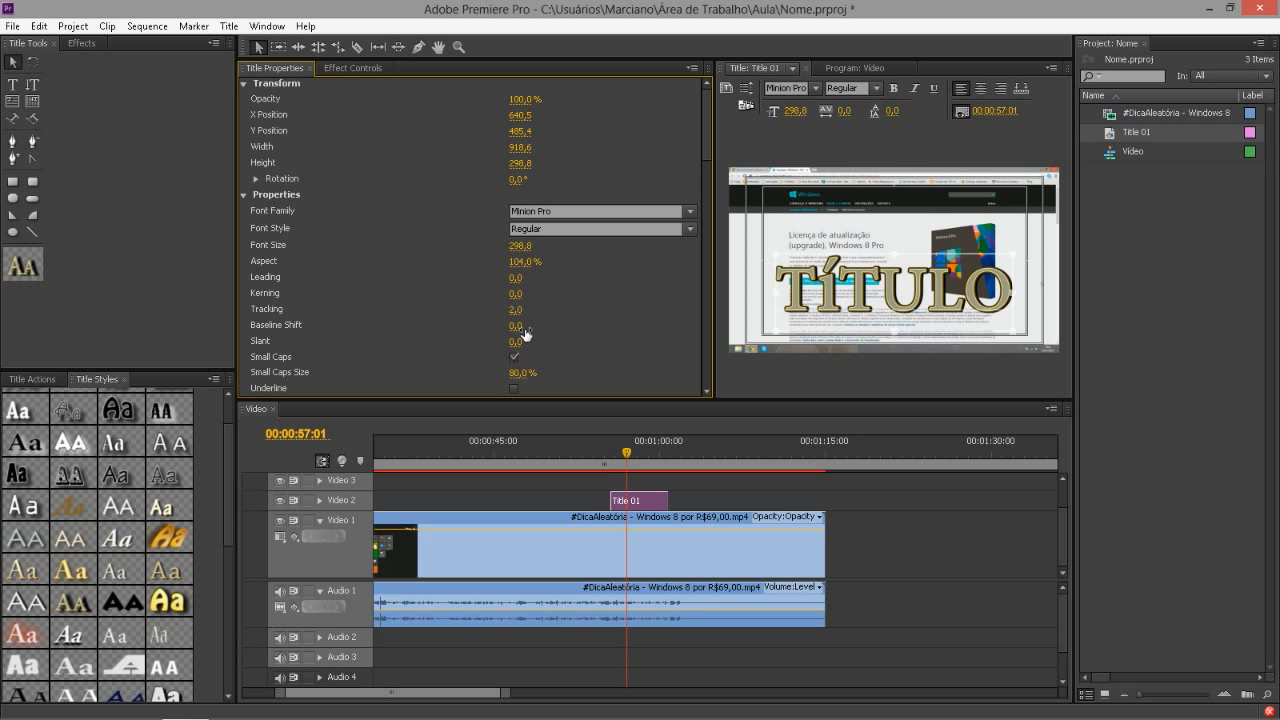
- Try a 12° slant on the TÍTULO text and undo it, then turn small caps off and on again
{"action": "left_click_drag", "start_coordinate": [519, 342], "coordinate": [520, 342]}
{"action": "left_click_drag", "start_coordinate": [519, 342], "coordinate": [524, 342]}
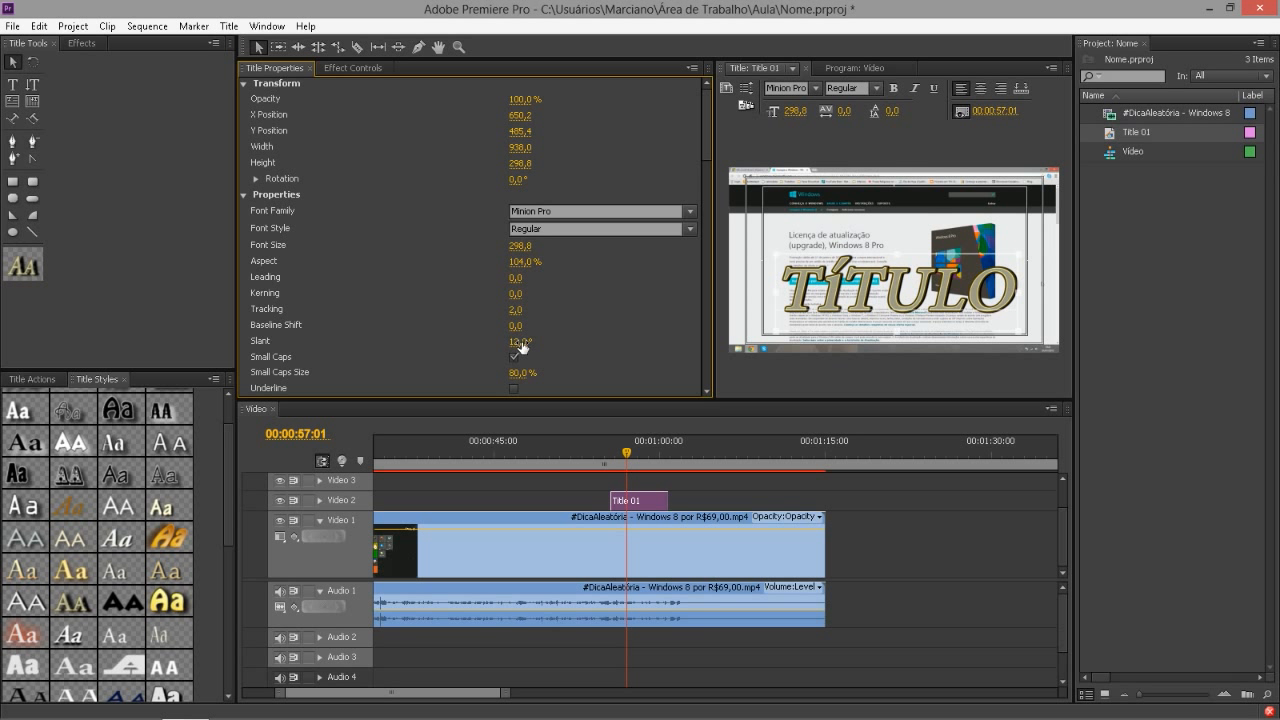
{"action": "key", "text": "ctrl+z"}
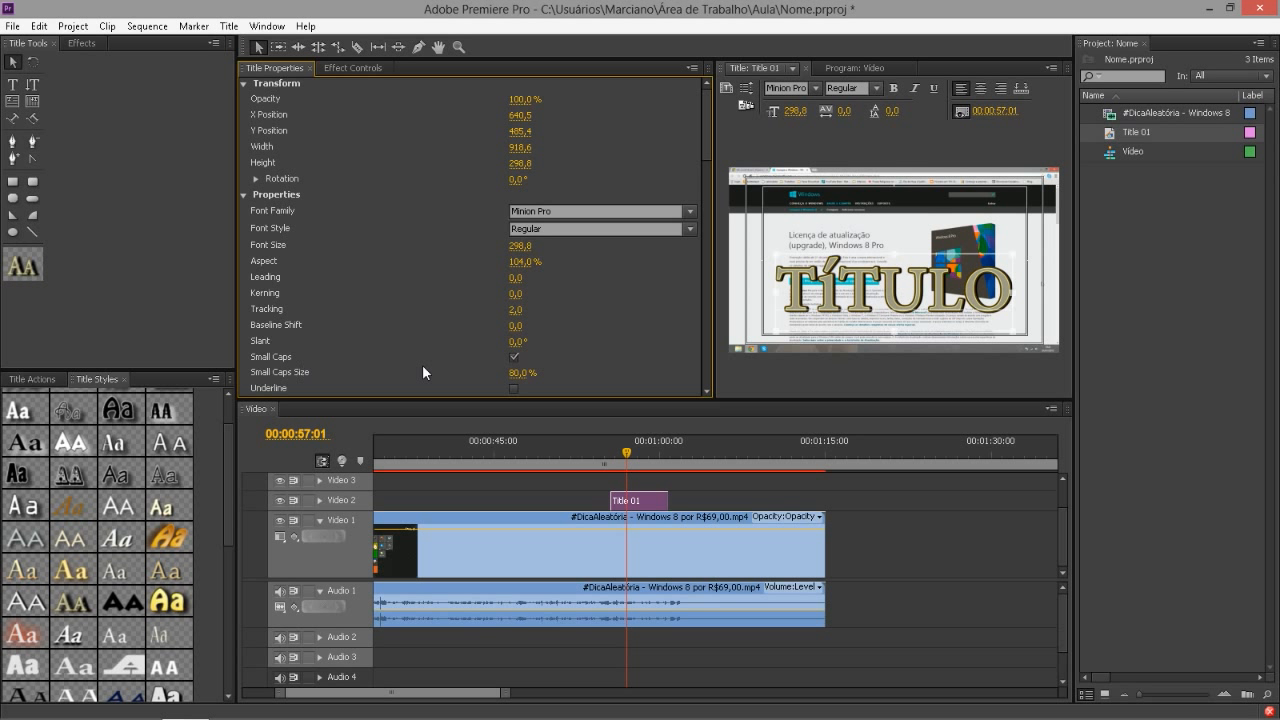
{"action": "left_click", "coordinate": [513, 357]}
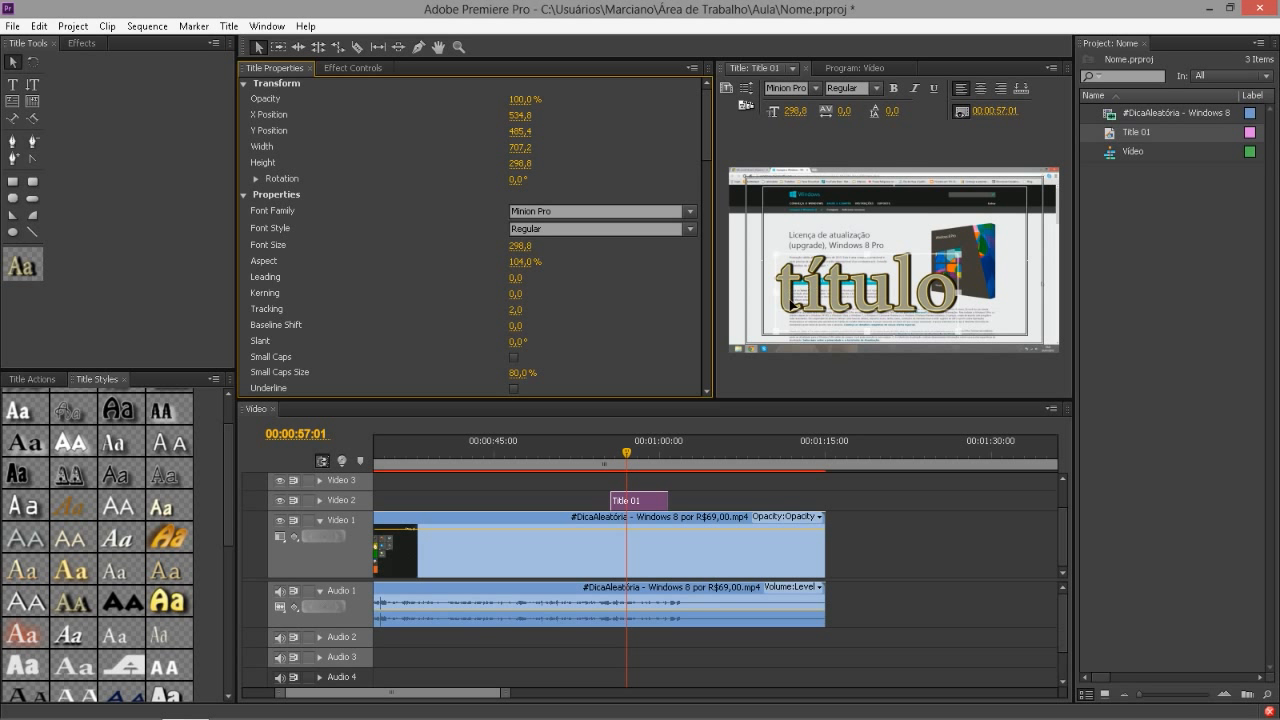
{"action": "left_click", "coordinate": [514, 357]}
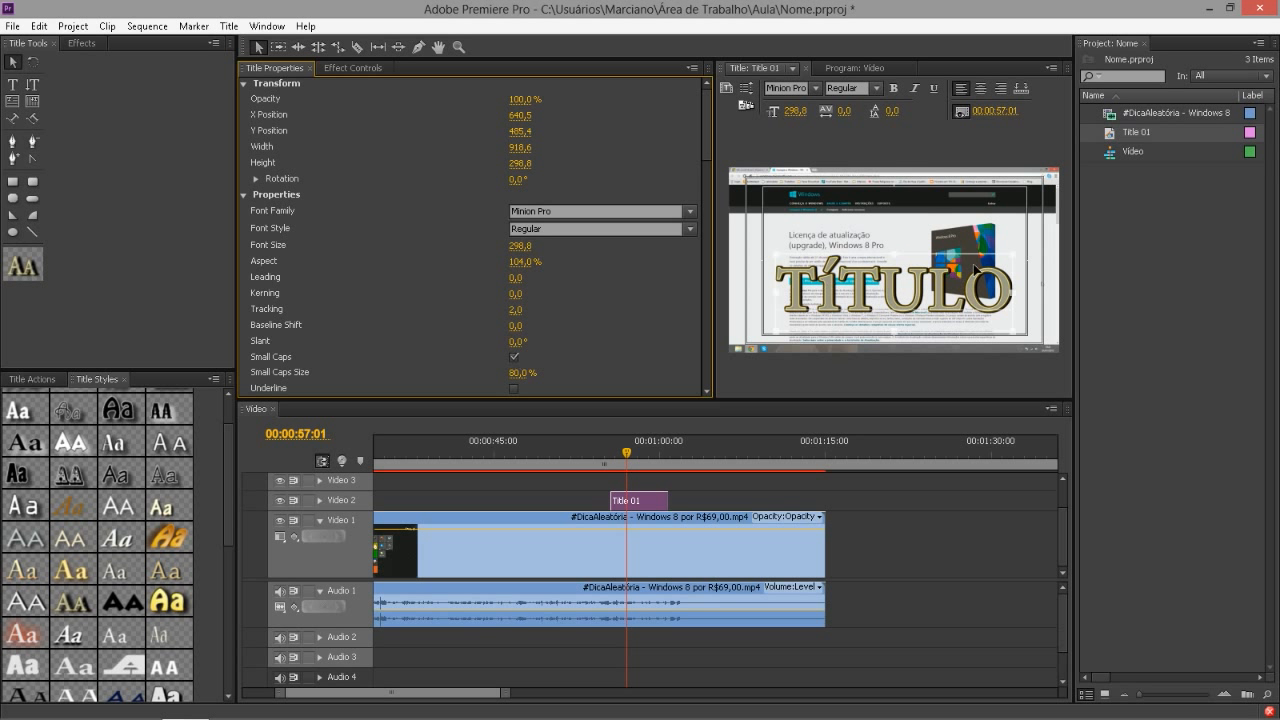
- Set the TÍTULO text's small caps size to 87%
{"action": "left_click_drag", "start_coordinate": [705, 145], "coordinate": [711, 185]}
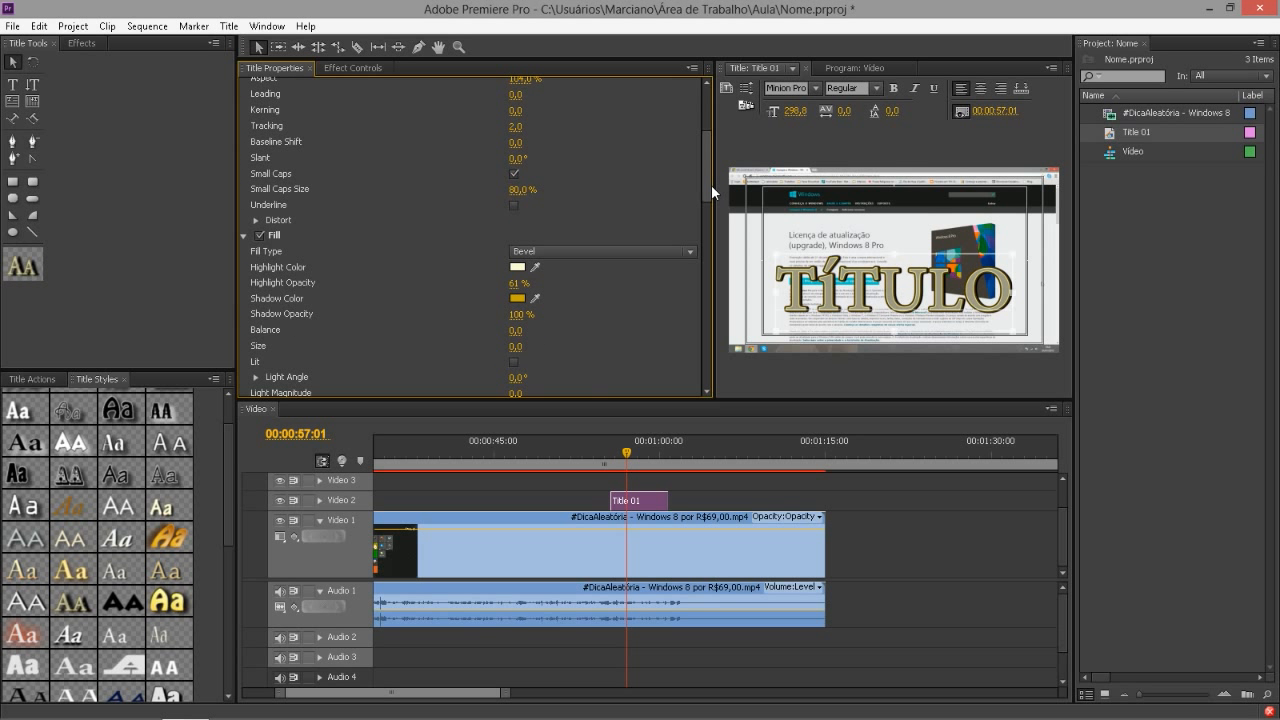
{"action": "mouse_move", "coordinate": [545, 197]}
{"action": "left_mouse_down"}
{"action": "mouse_move", "coordinate": [565, 189]}
{"action": "mouse_move", "coordinate": [537, 189]}
{"action": "left_mouse_up"}
{"action": "left_click_drag", "start_coordinate": [522, 189], "coordinate": [525, 189]}
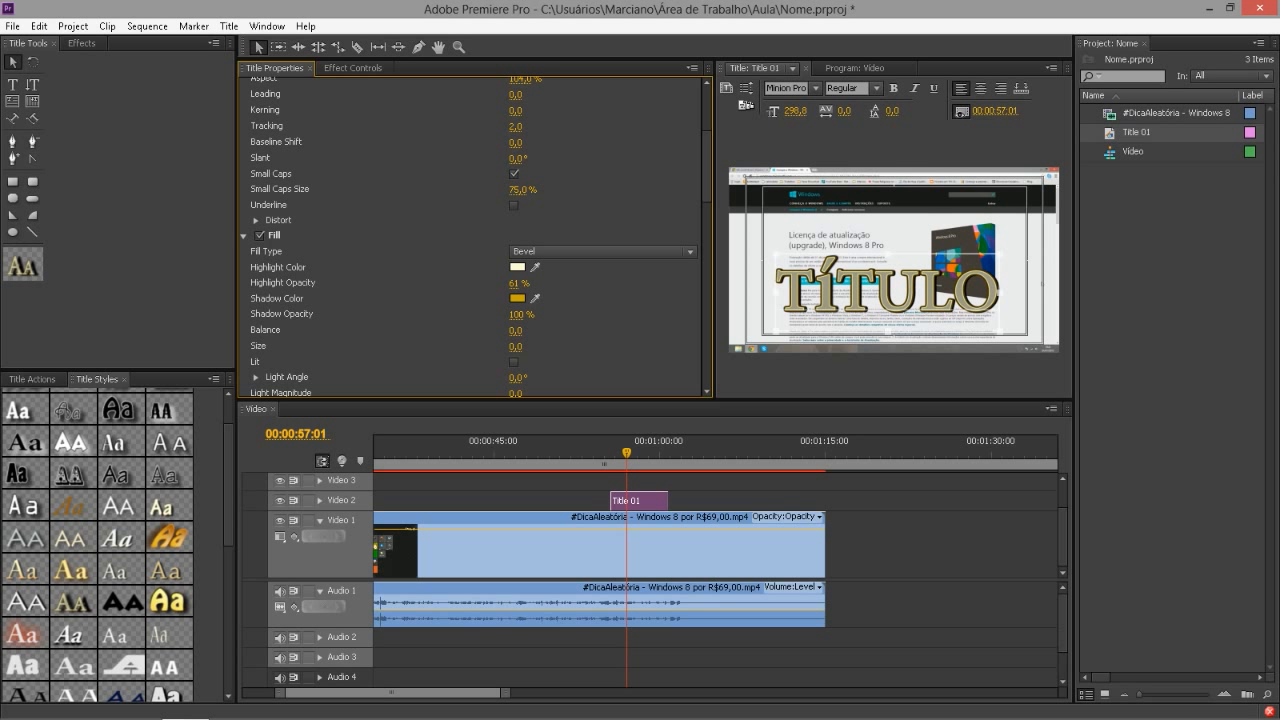
{"action": "left_click_drag", "start_coordinate": [525, 189], "coordinate": [537, 189]}
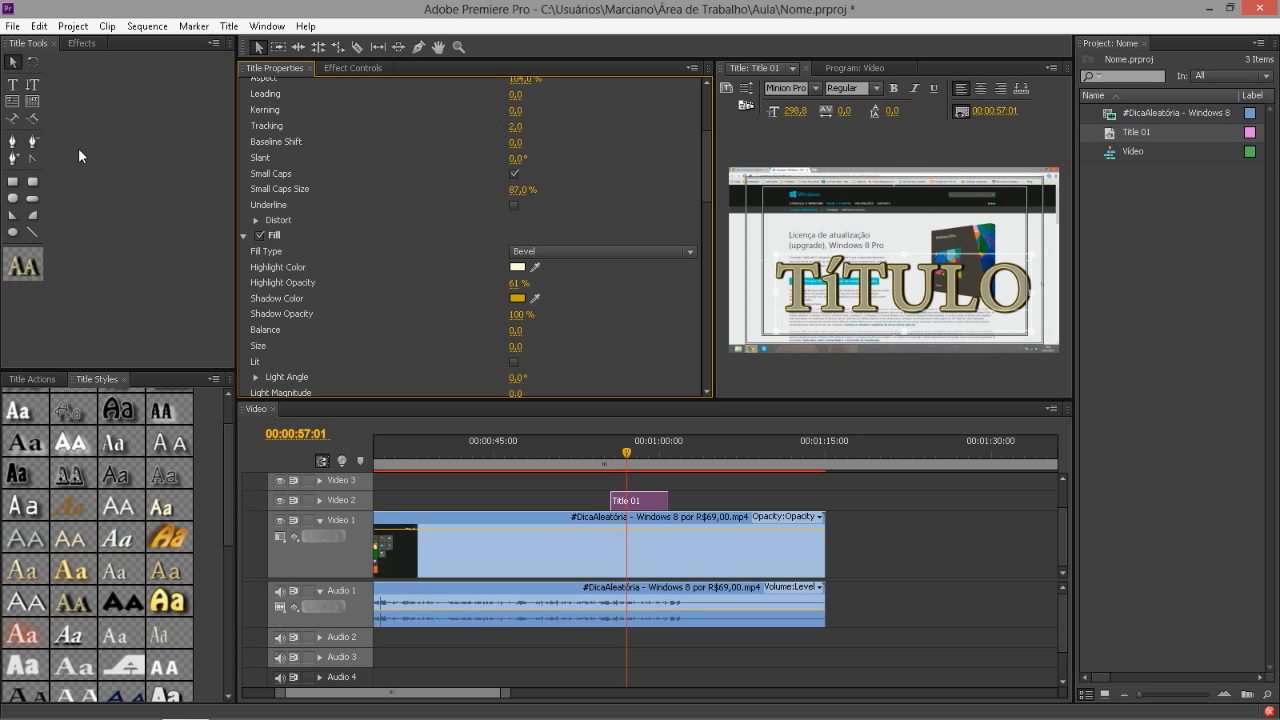
- Try underlining the TÍTULO text and distorting it 33% in X and 37% in Y, and revert both changes
{"action": "left_click", "coordinate": [515, 205]}
{"action": "left_click", "coordinate": [515, 205]}
{"action": "left_click", "coordinate": [255, 219]}
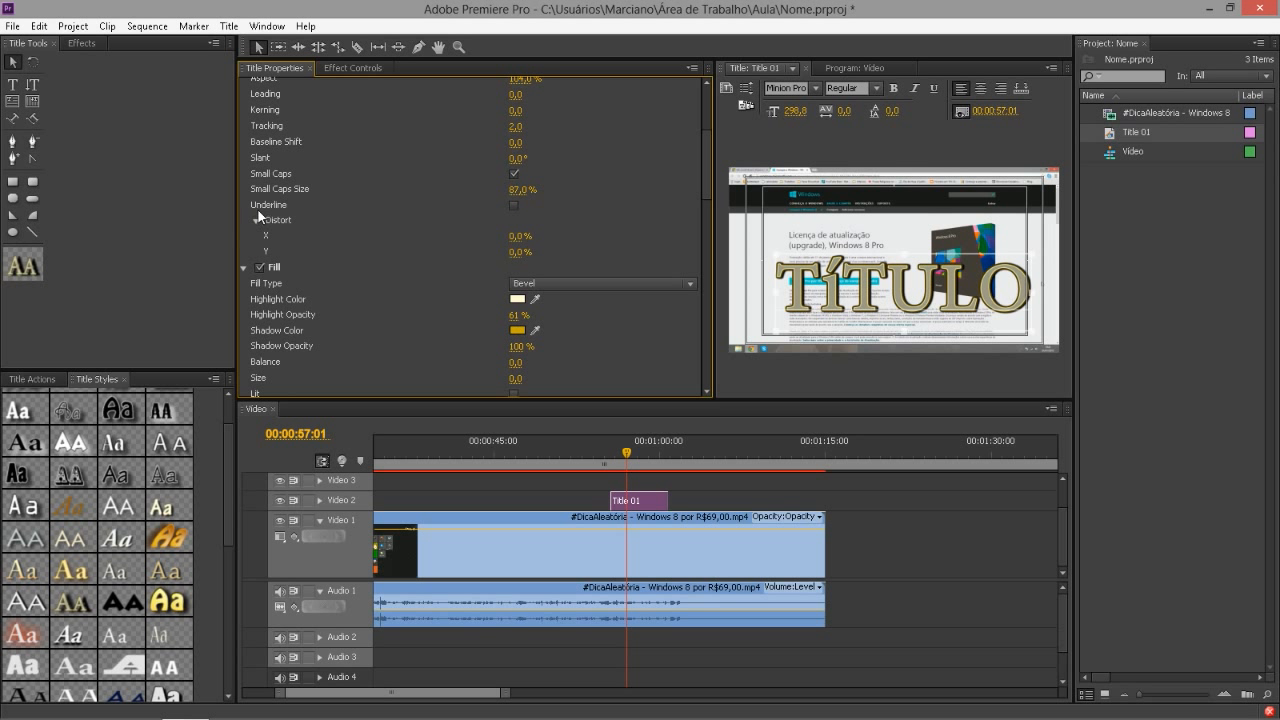
{"action": "left_click_drag", "start_coordinate": [516, 236], "coordinate": [528, 252]}
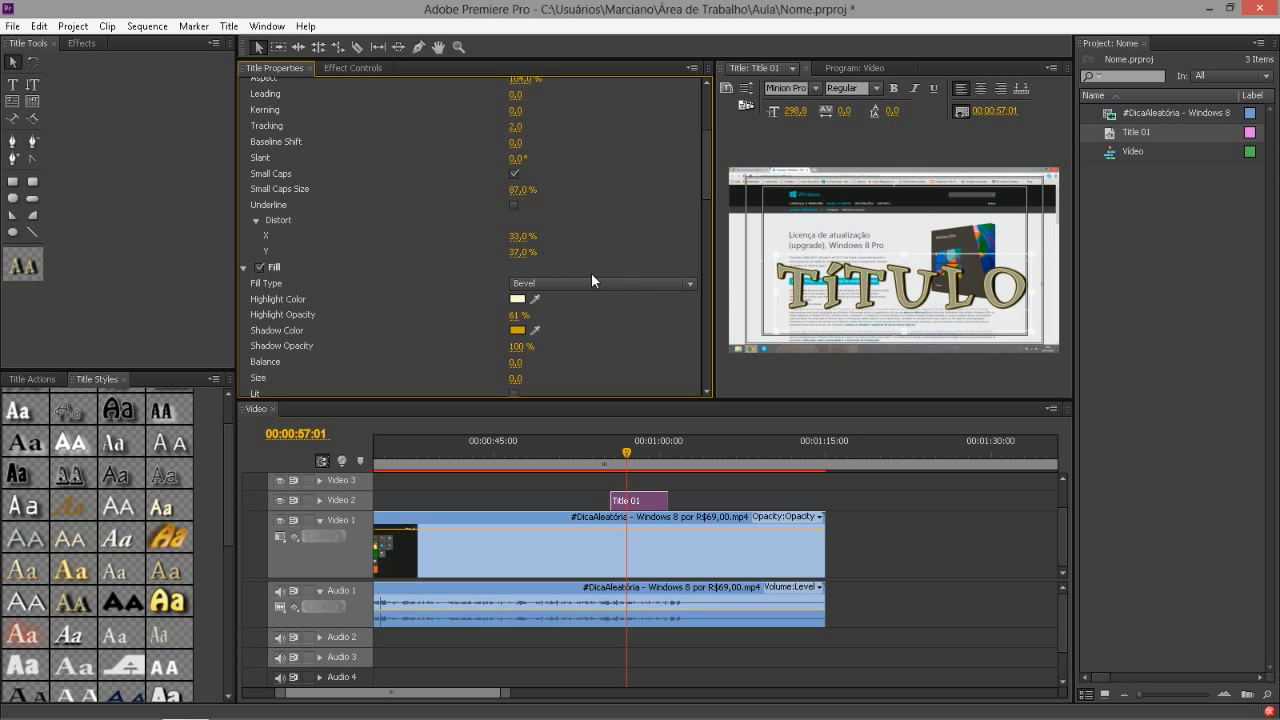
{"action": "key", "text": "ctrl+z"}
{"action": "key", "text": "ctrl+z"}
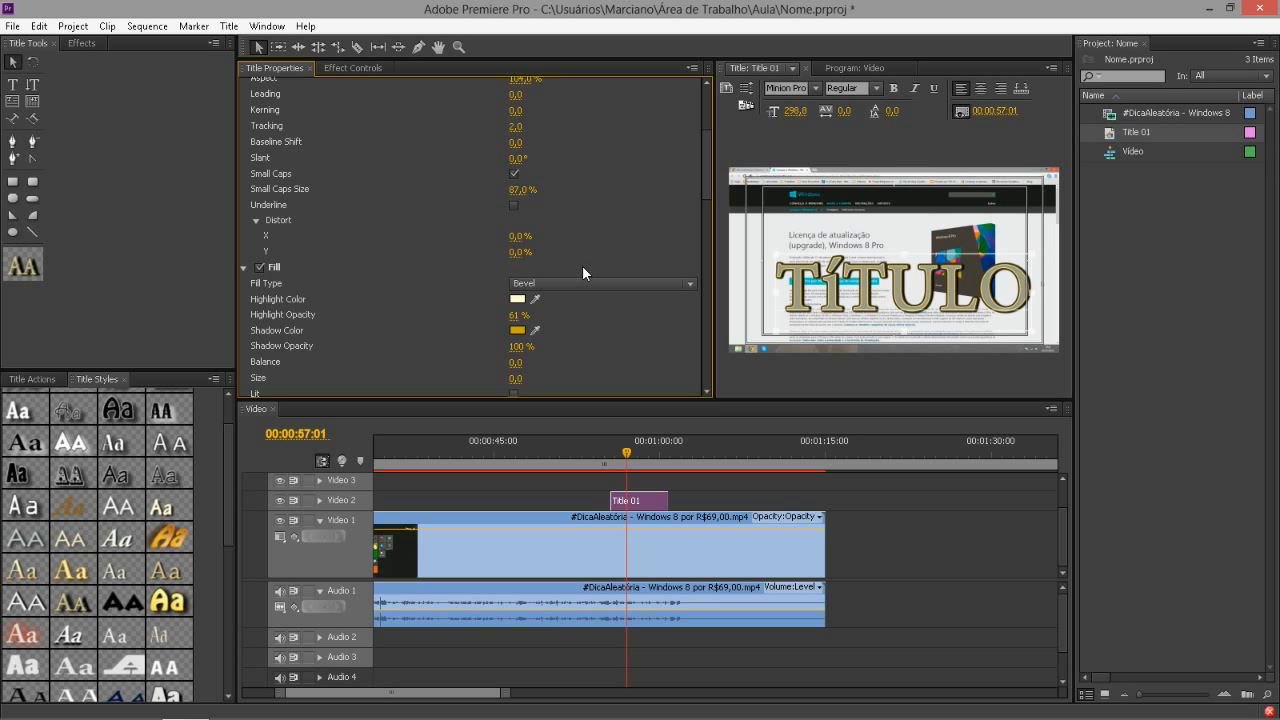
{"action": "scroll", "coordinate": [597, 146], "scroll_direction": "up", "scroll_amount": 3}
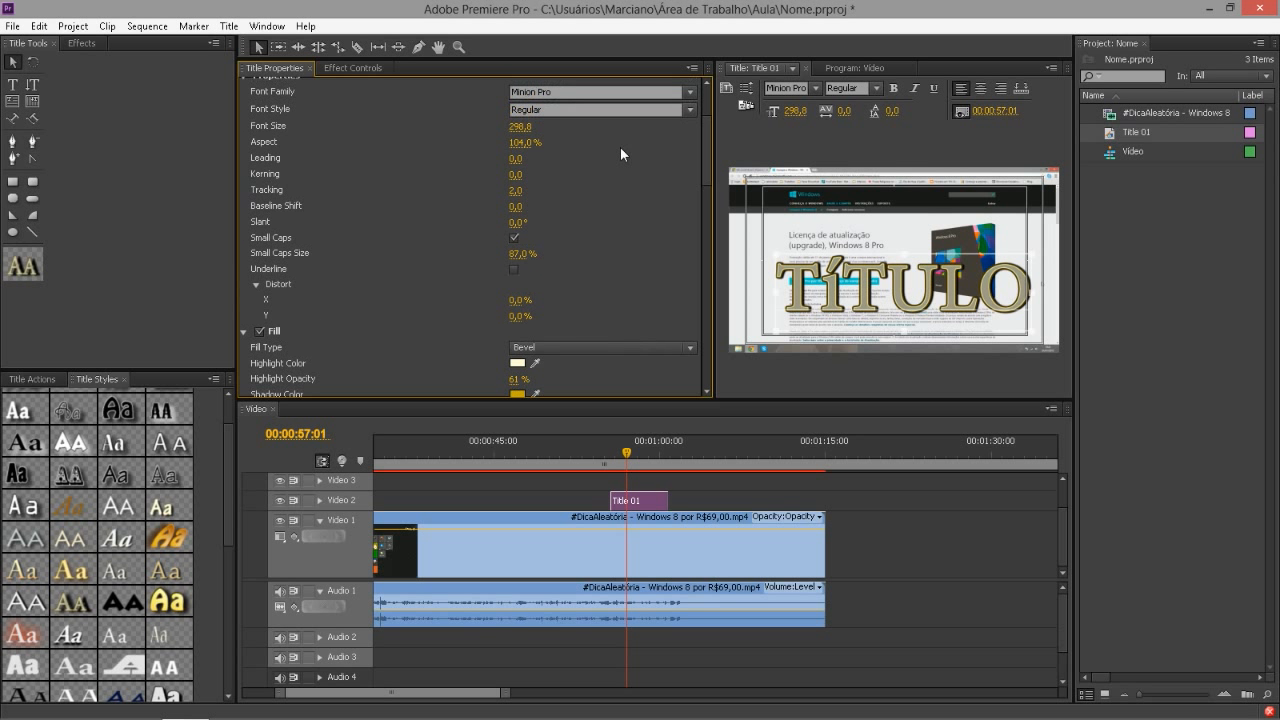
- Collapse the Transform and Properties sections of the title's properties to bring the Fill settings forward
{"action": "scroll", "coordinate": [709, 162], "scroll_direction": "up", "scroll_amount": 5}
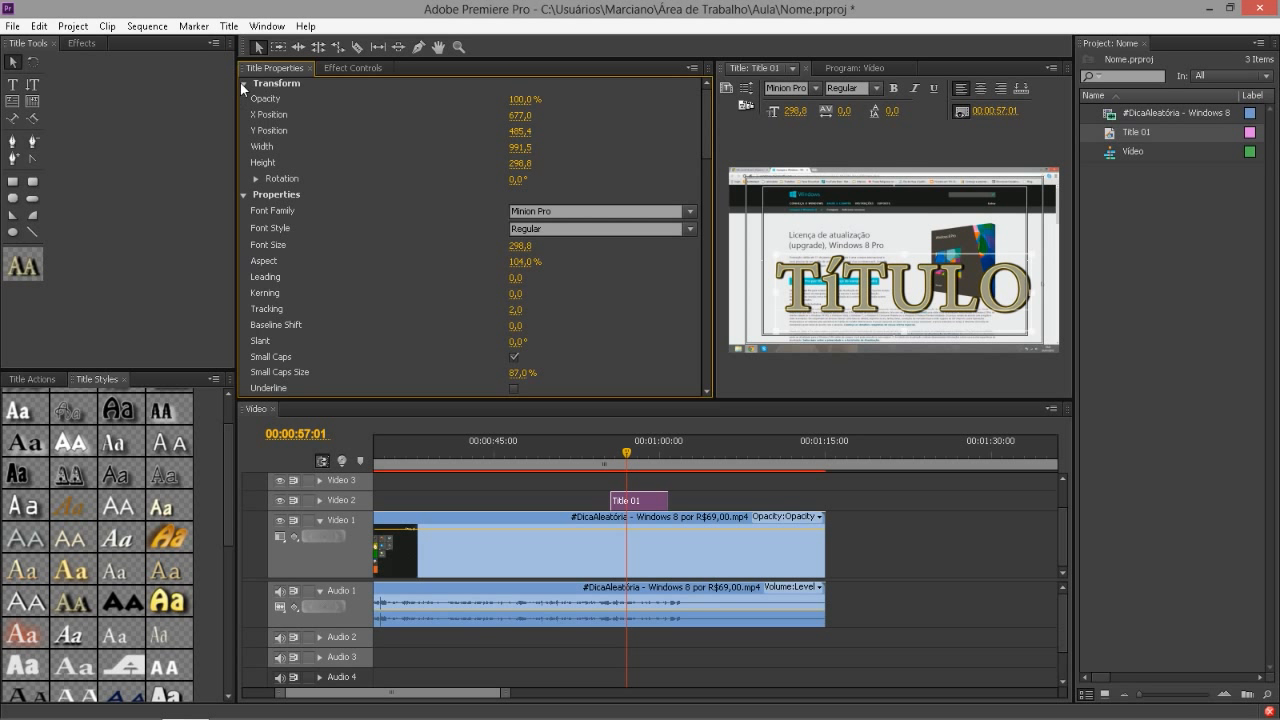
{"action": "left_click", "coordinate": [241, 82]}
{"action": "left_click", "coordinate": [243, 98]}
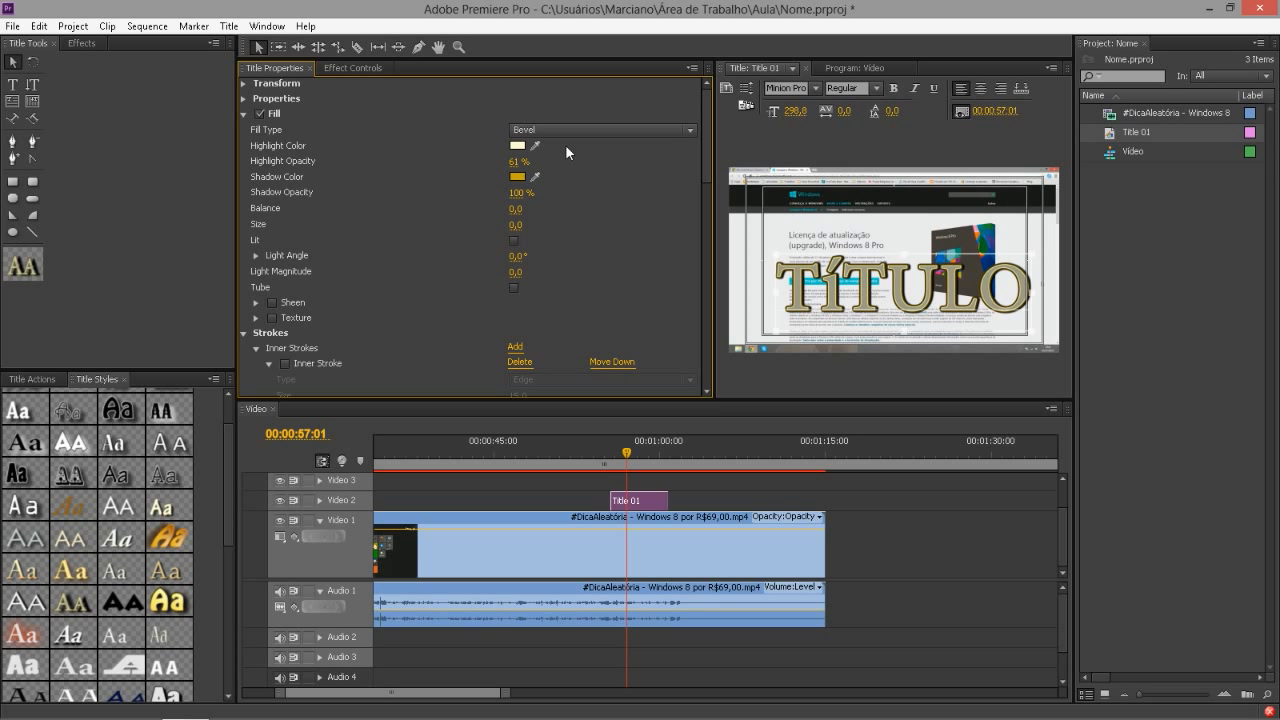
- Turn the TÍTULO text's fill off and on again to compare the text with and without it
{"action": "left_click", "coordinate": [261, 112]}
{"action": "left_click", "coordinate": [260, 113]}
{"action": "left_click", "coordinate": [260, 113]}
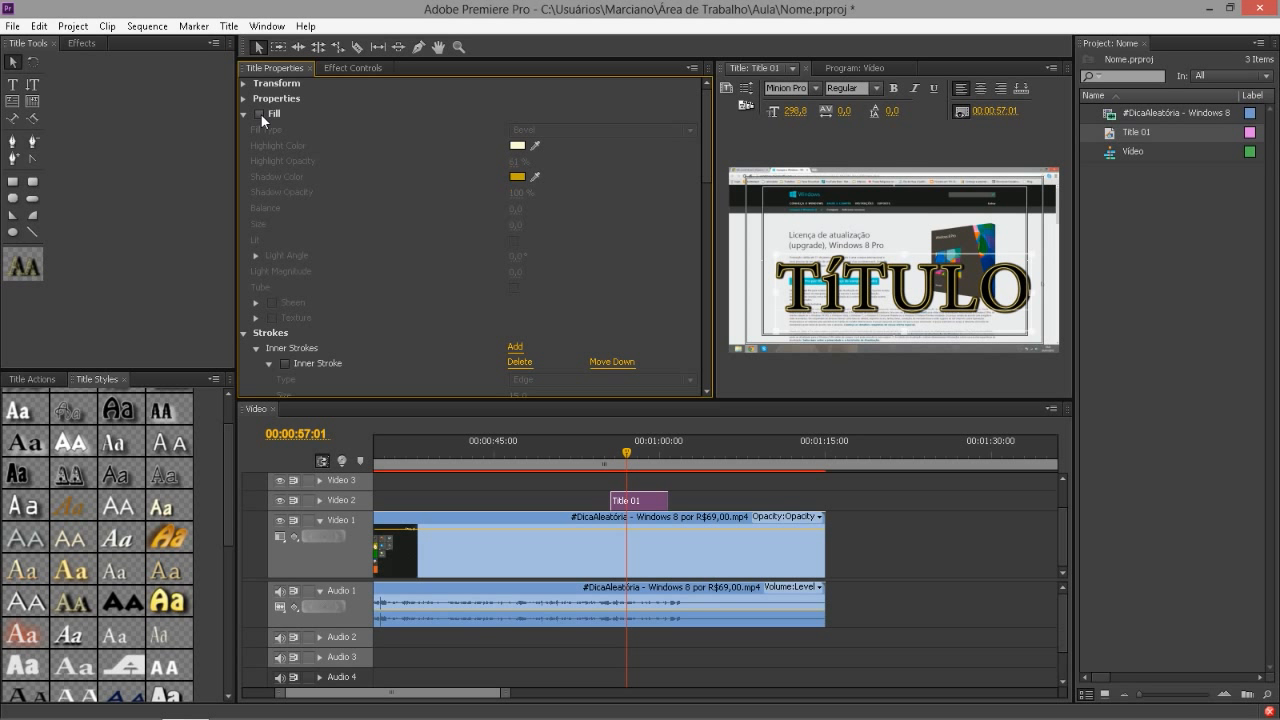
{"action": "left_click", "coordinate": [260, 113]}
{"action": "left_click", "coordinate": [260, 113]}
{"action": "left_click", "coordinate": [260, 113]}
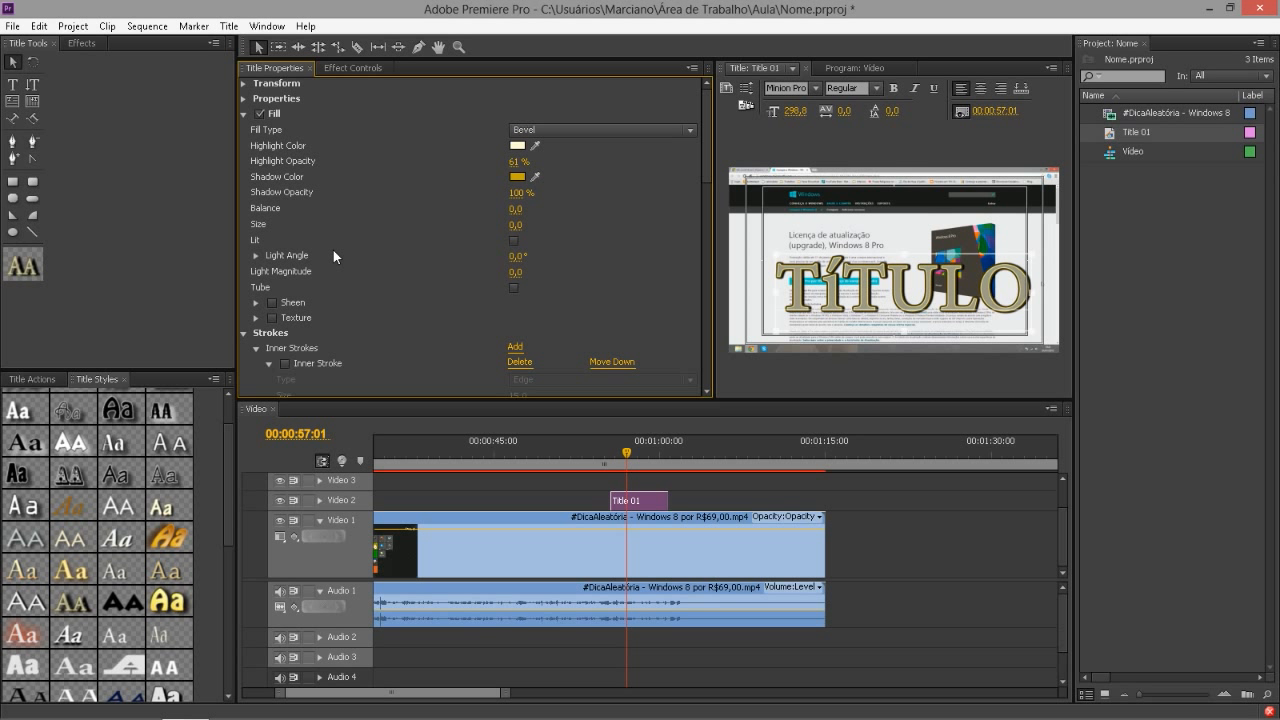
{"action": "scroll", "coordinate": [487, 255], "scroll_direction": "down", "scroll_amount": 1}
{"action": "scroll", "coordinate": [486, 252], "scroll_direction": "up", "scroll_amount": 1}
{"action": "scroll", "coordinate": [304, 173], "scroll_direction": "down", "scroll_amount": 3}
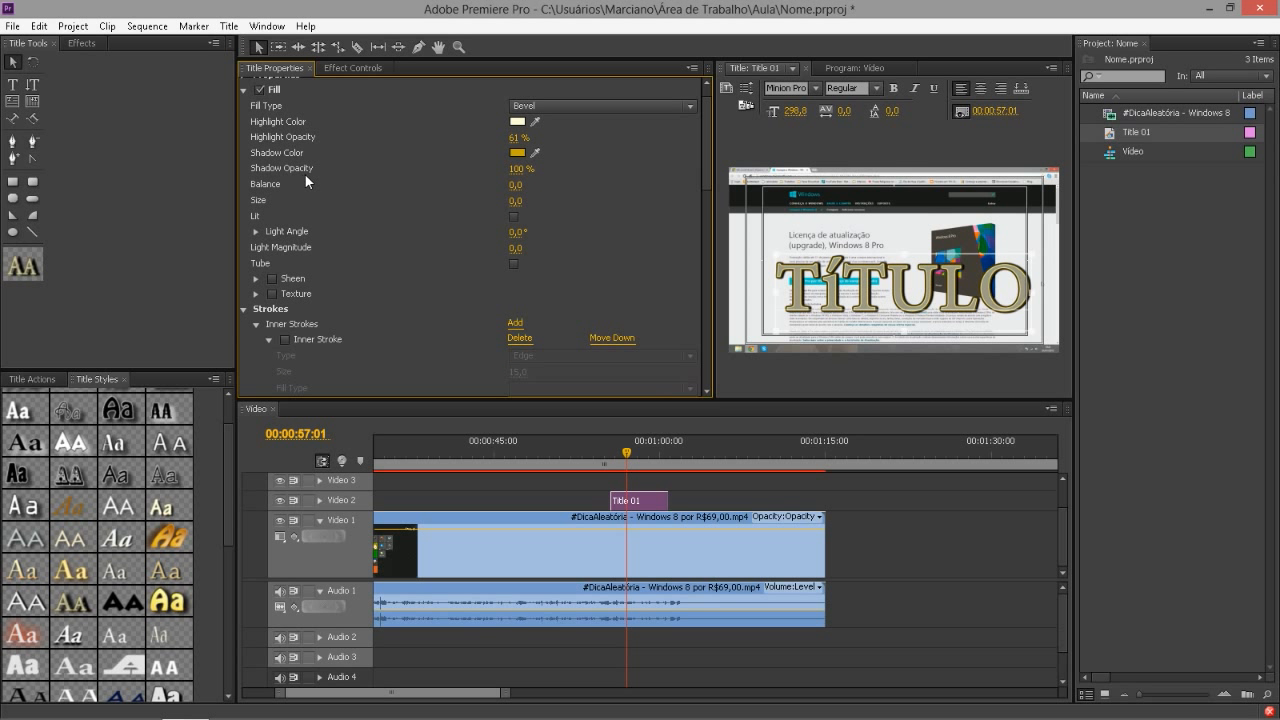
{"action": "mouse_move", "coordinate": [710, 170]}
{"action": "left_mouse_down"}
{"action": "mouse_move", "coordinate": [716, 355]}
{"action": "mouse_move", "coordinate": [703, 350]}
{"action": "mouse_move", "coordinate": [717, 202]}
{"action": "mouse_move", "coordinate": [703, 139]}
{"action": "left_mouse_up"}
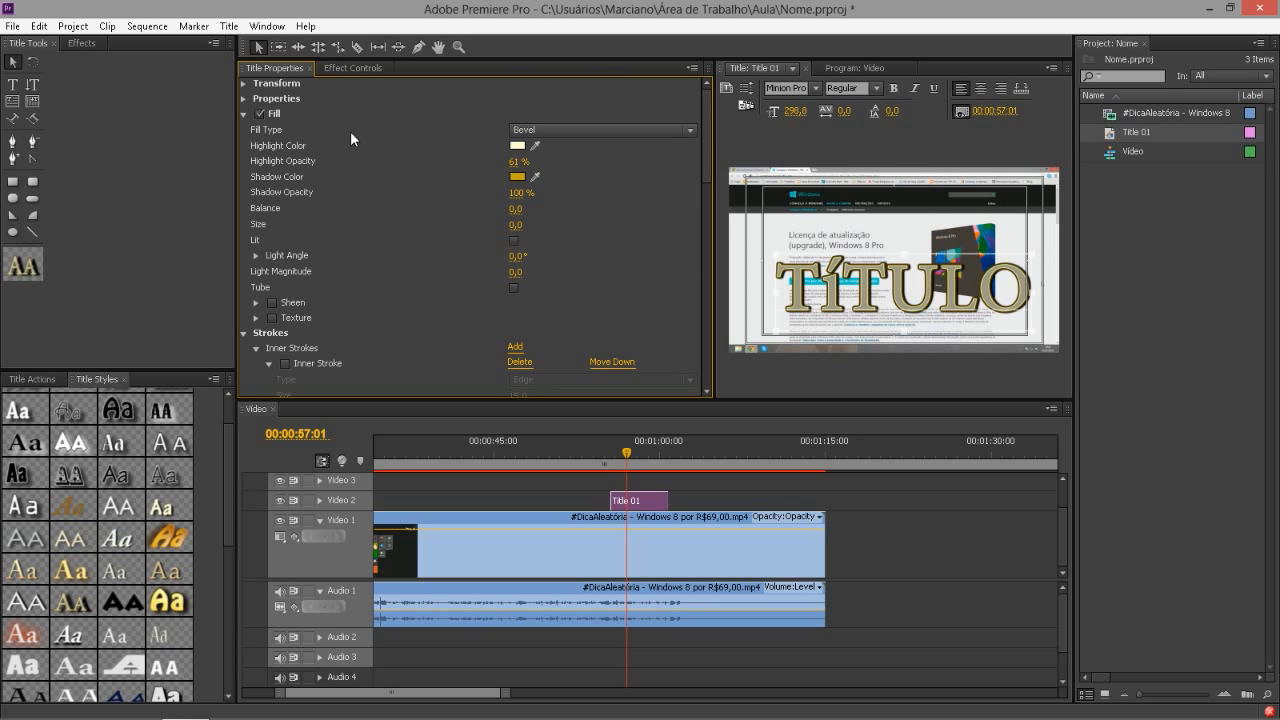
{"action": "left_click", "coordinate": [245, 113]}
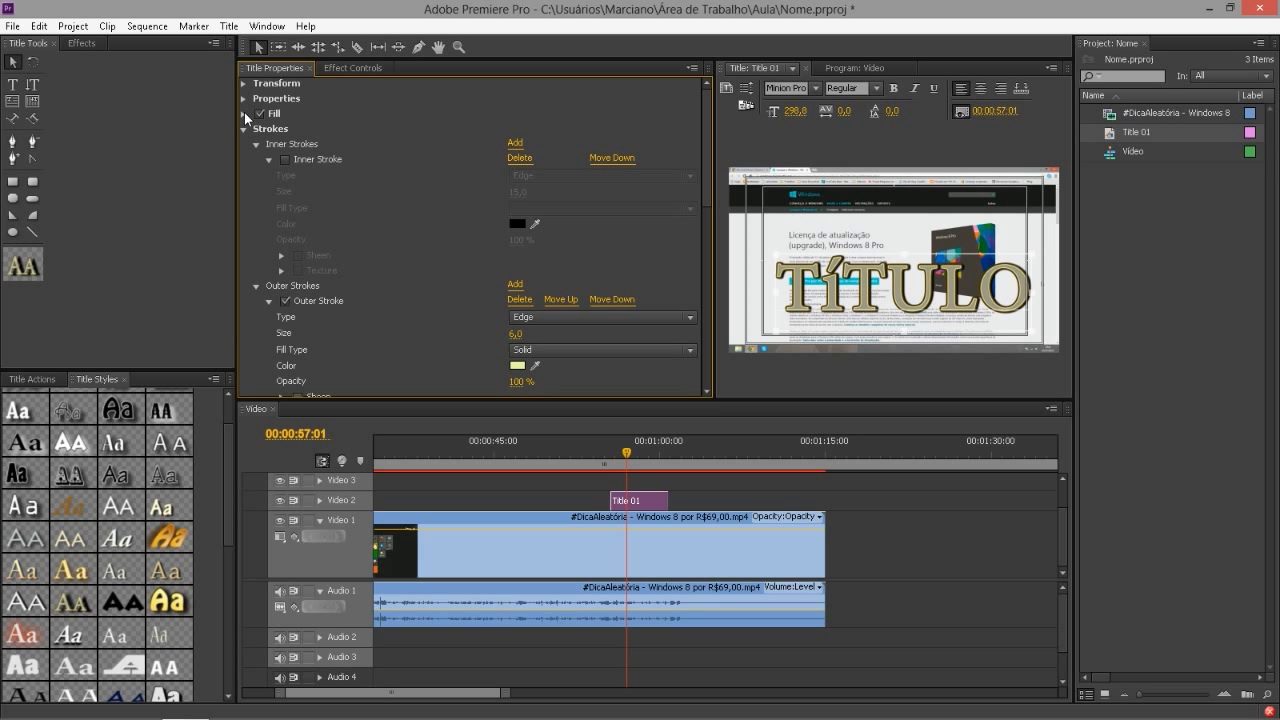
{"action": "left_click", "coordinate": [244, 113]}
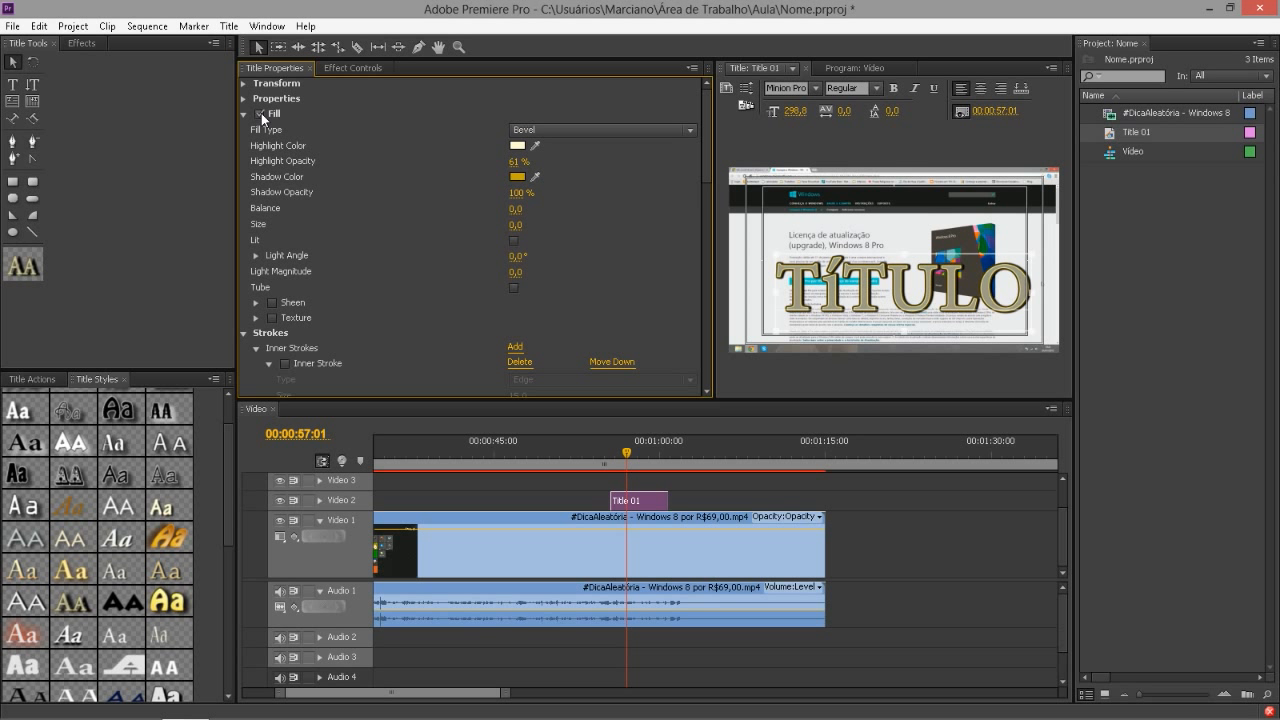
- Try the Linear Gradient, Solid, Bevel, Eliminate and Ghost fill types on the TÍTULO text
{"action": "left_click", "coordinate": [260, 113]}
{"action": "left_click", "coordinate": [259, 112]}
{"action": "left_click", "coordinate": [582, 131]}
{"action": "left_click", "coordinate": [578, 167]}
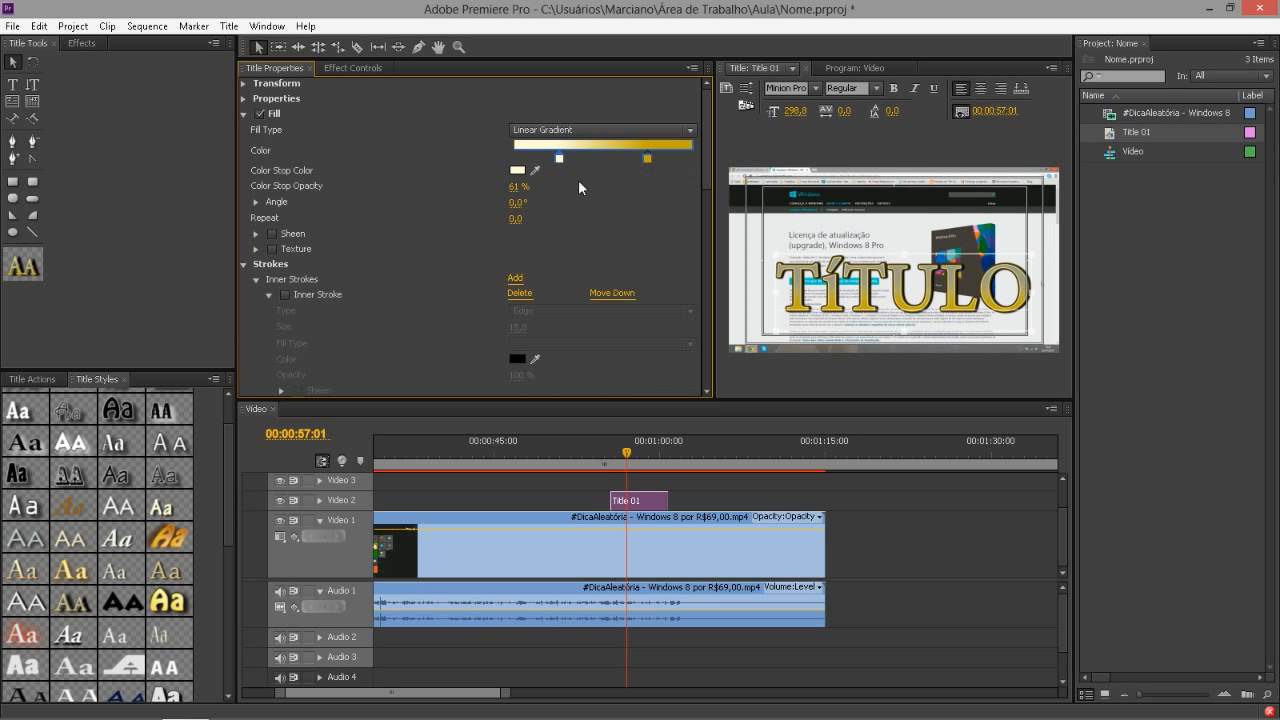
{"action": "left_click", "coordinate": [580, 131]}
{"action": "left_click", "coordinate": [566, 148]}
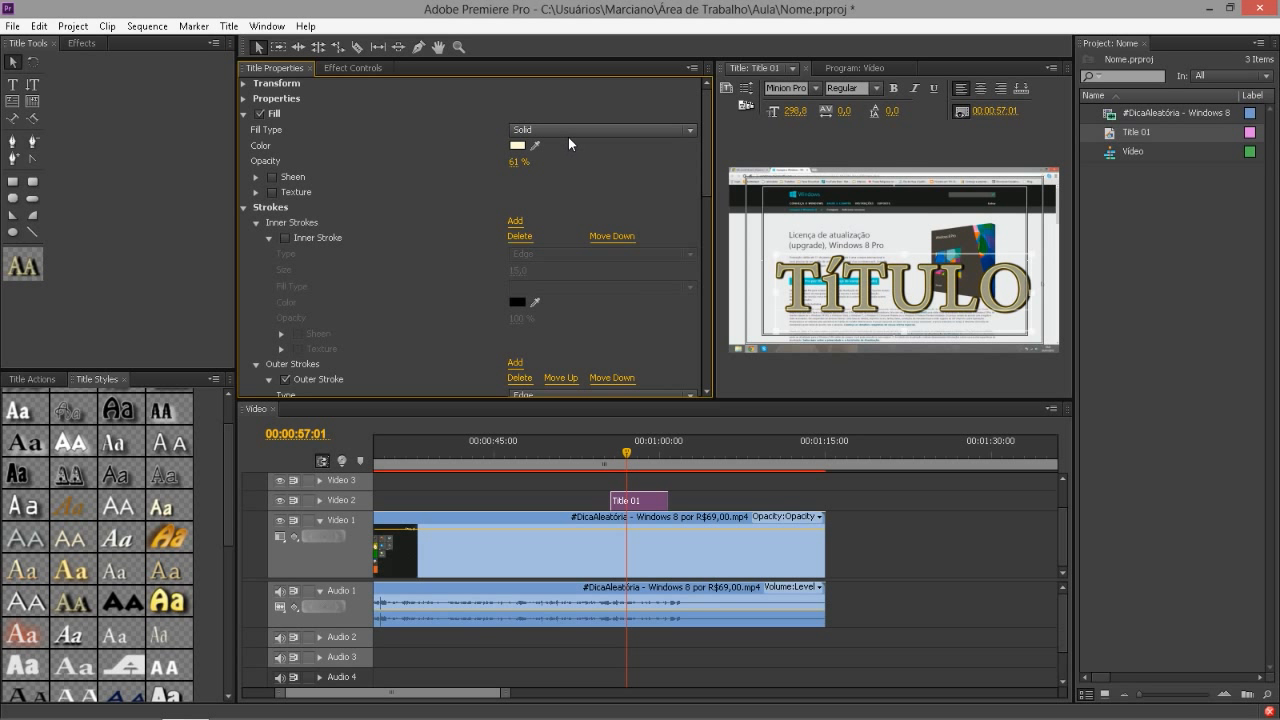
{"action": "left_click", "coordinate": [570, 133]}
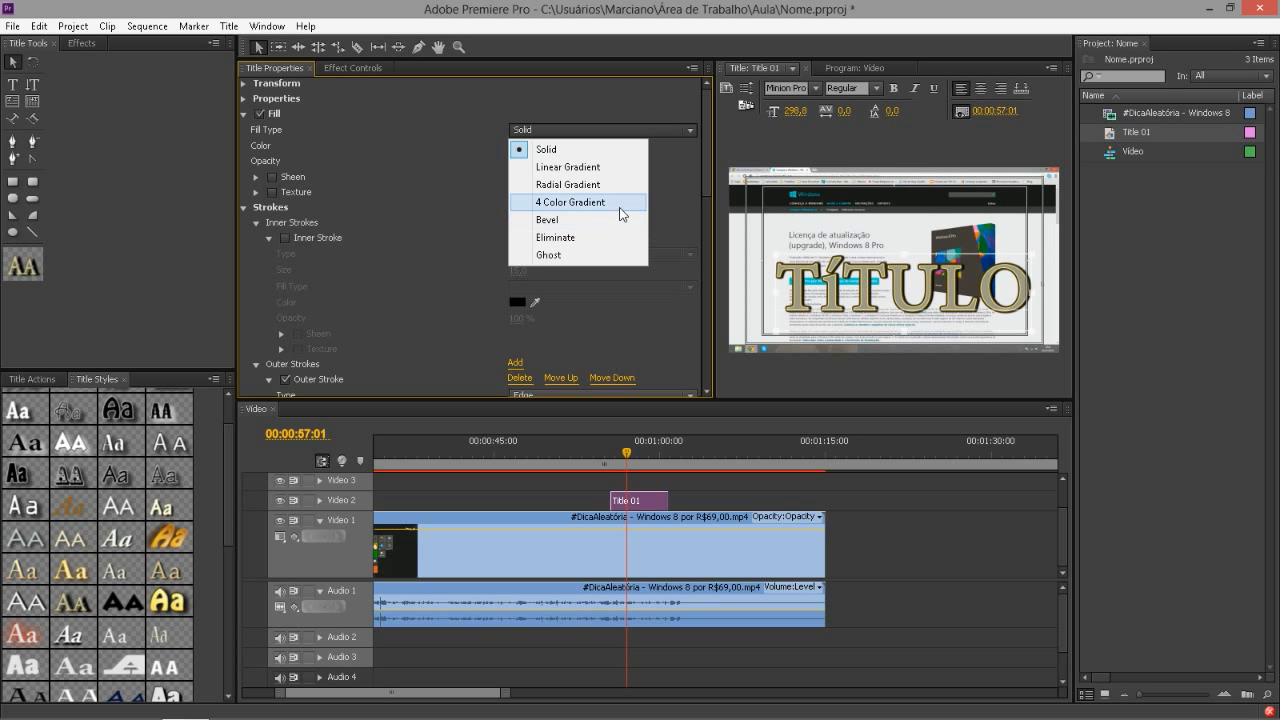
{"action": "left_click", "coordinate": [593, 218]}
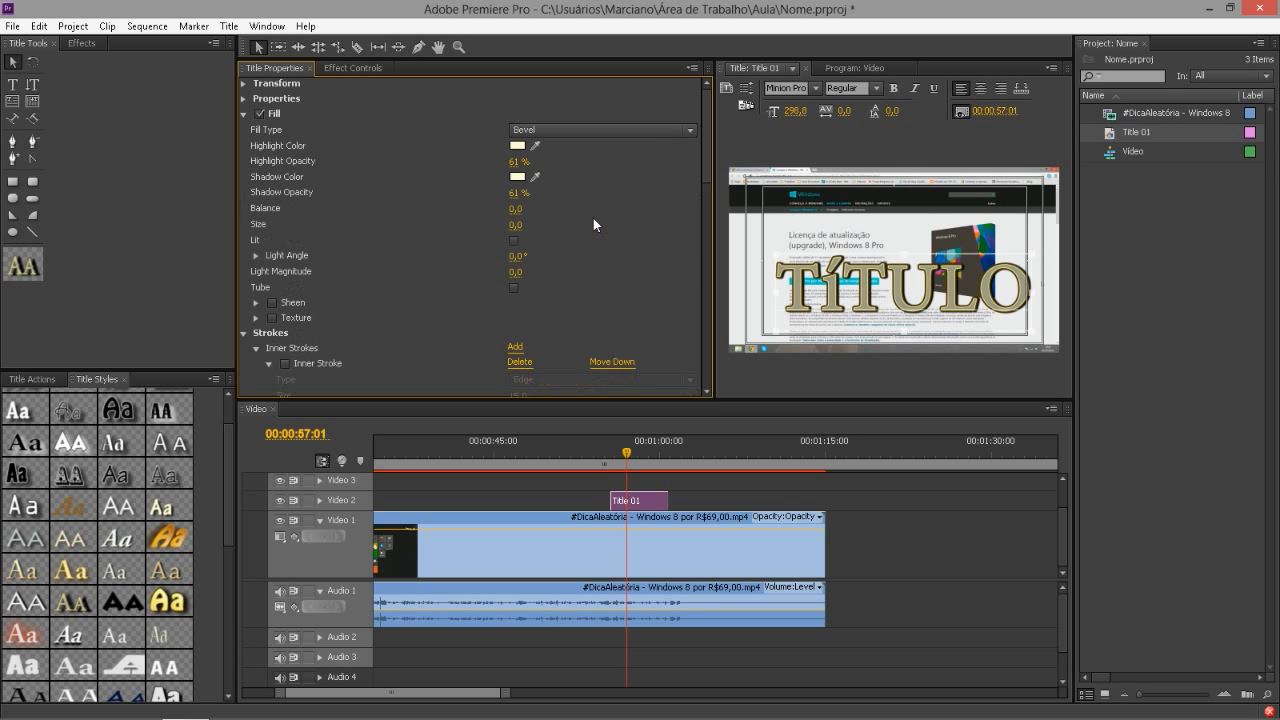
{"action": "left_click", "coordinate": [580, 131]}
{"action": "left_click", "coordinate": [539, 240]}
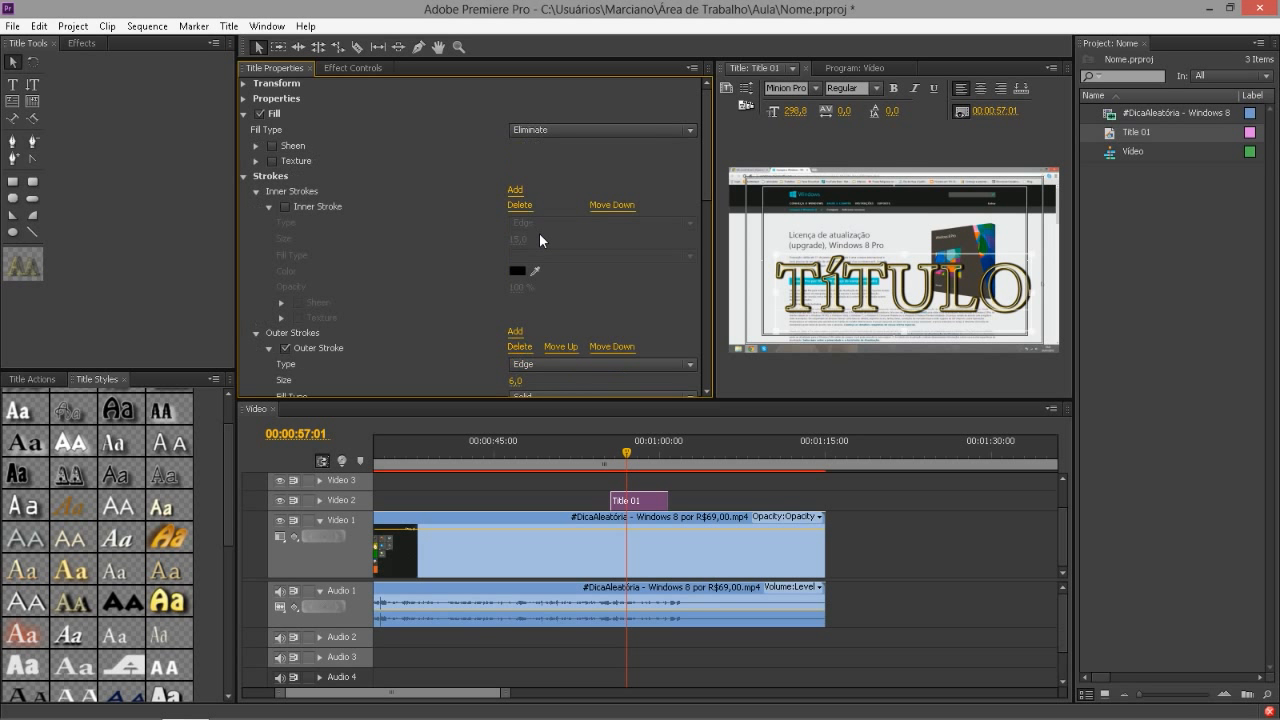
{"action": "left_click", "coordinate": [561, 134]}
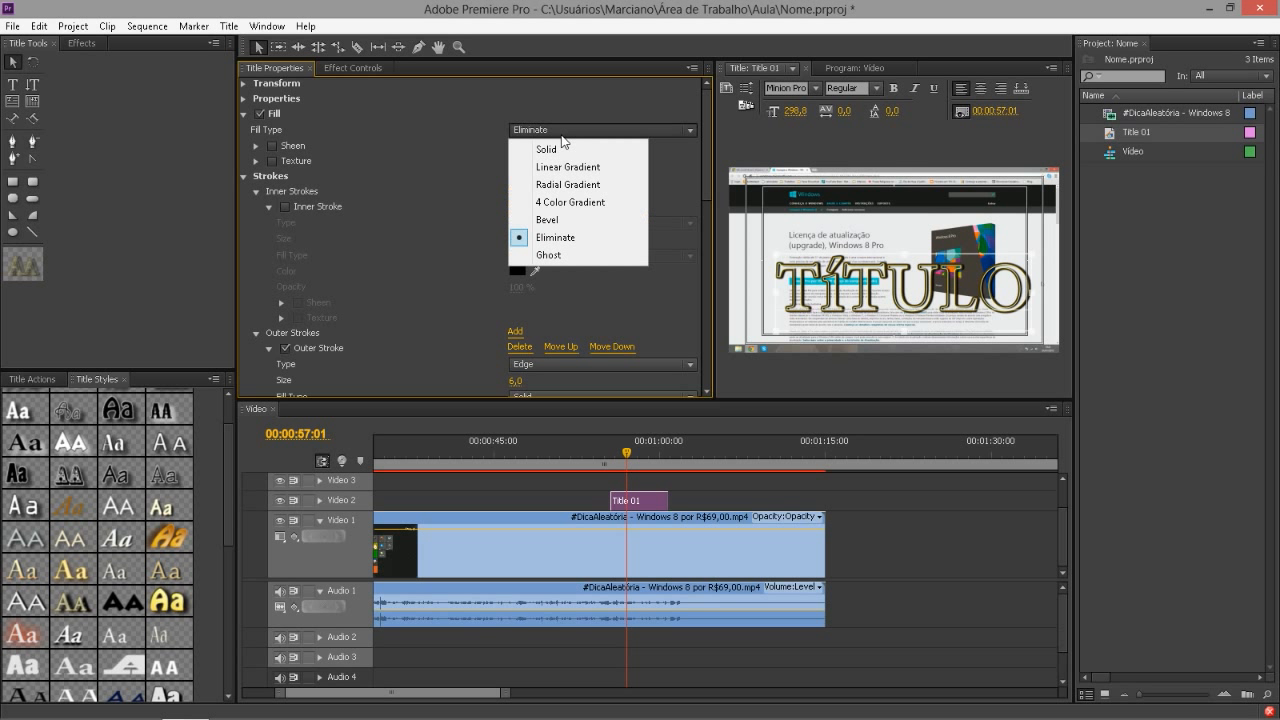
{"action": "left_click", "coordinate": [565, 256]}
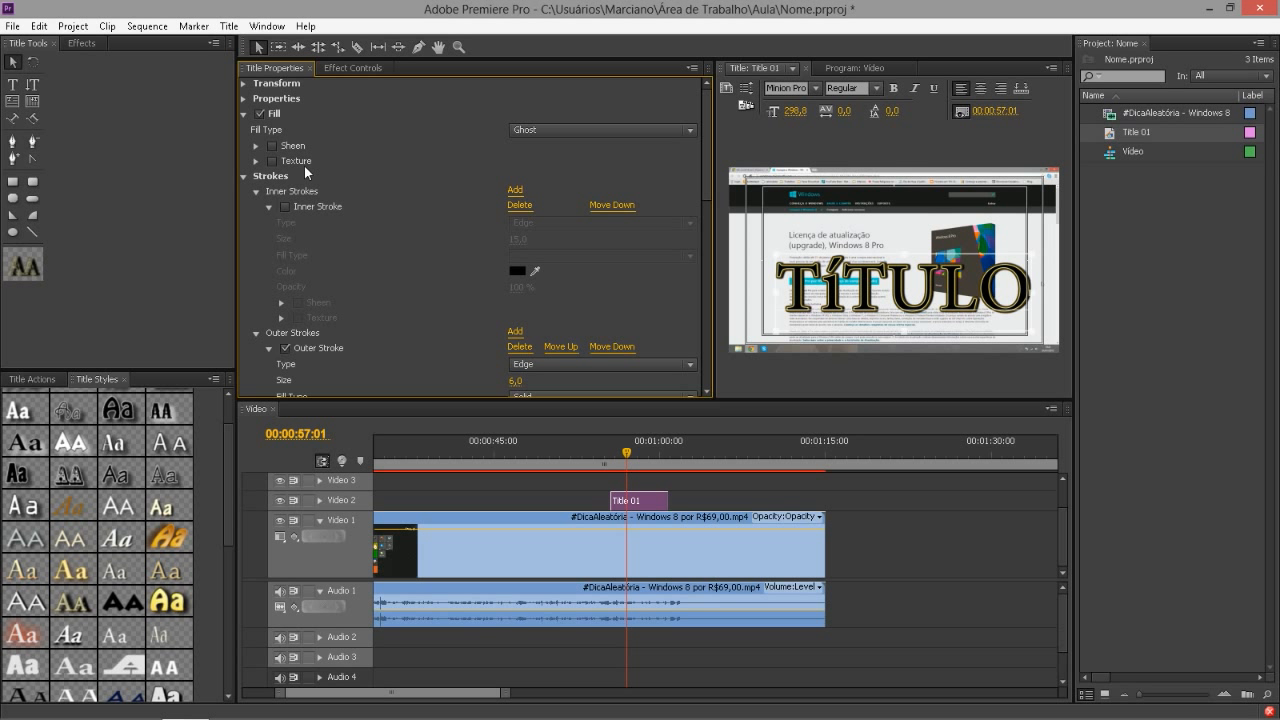
- Give the TÍTULO text a Solid fill in a green sampled from the screen, with 55% opacity
{"action": "left_click", "coordinate": [596, 130]}
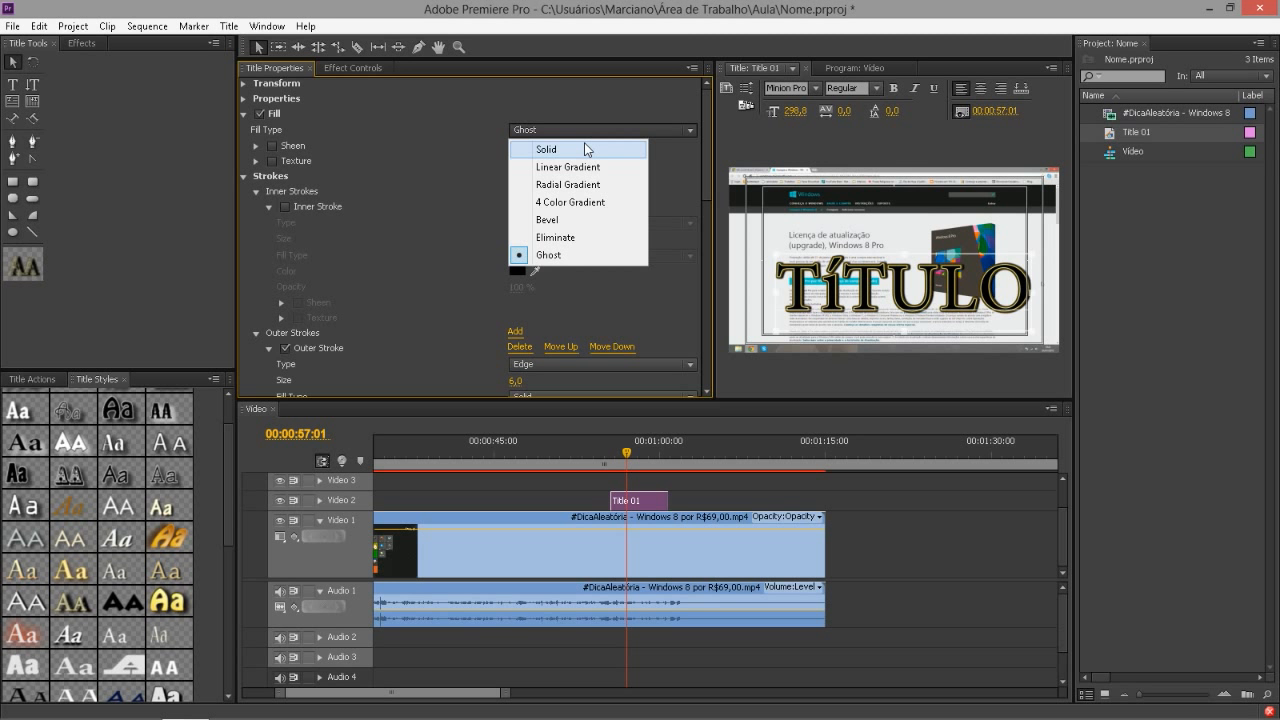
{"action": "left_click", "coordinate": [584, 145]}
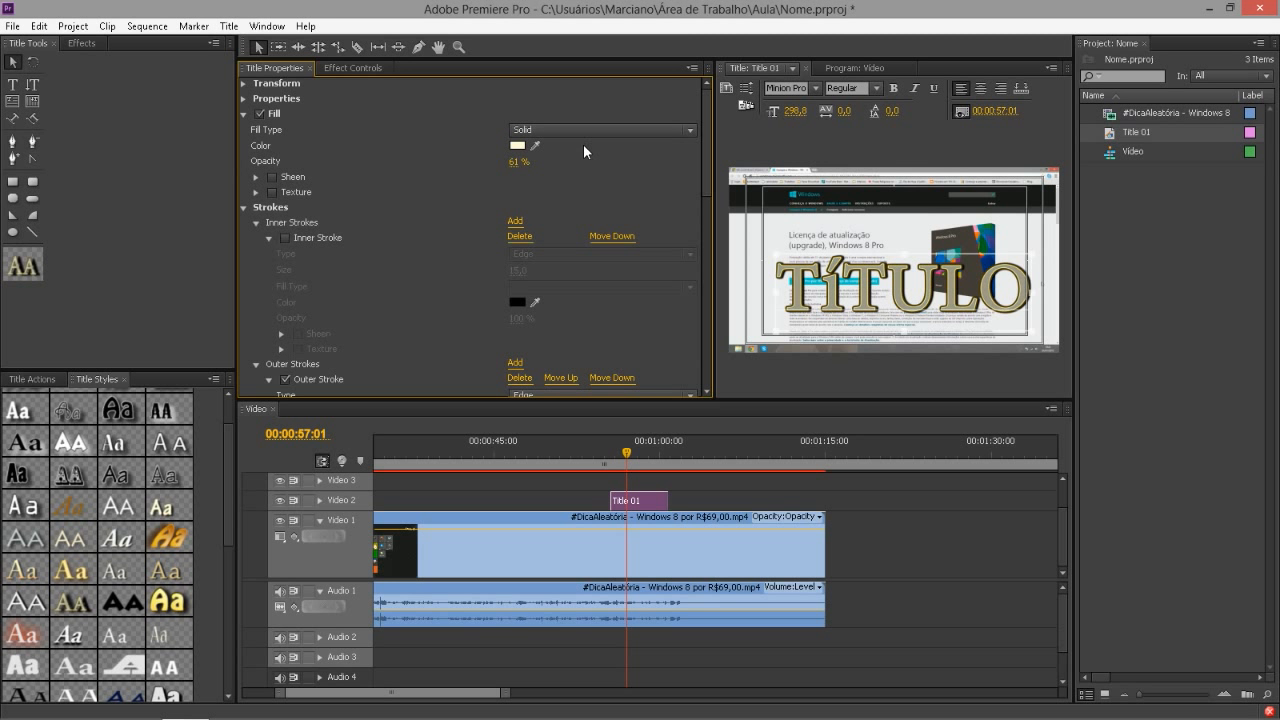
{"action": "left_click", "coordinate": [517, 145]}
{"action": "mouse_move", "coordinate": [617, 355]}
{"action": "left_mouse_down"}
{"action": "mouse_move", "coordinate": [630, 391]}
{"action": "mouse_move", "coordinate": [636, 375]}
{"action": "mouse_move", "coordinate": [588, 391]}
{"action": "left_mouse_up"}
{"action": "left_click", "coordinate": [812, 281]}
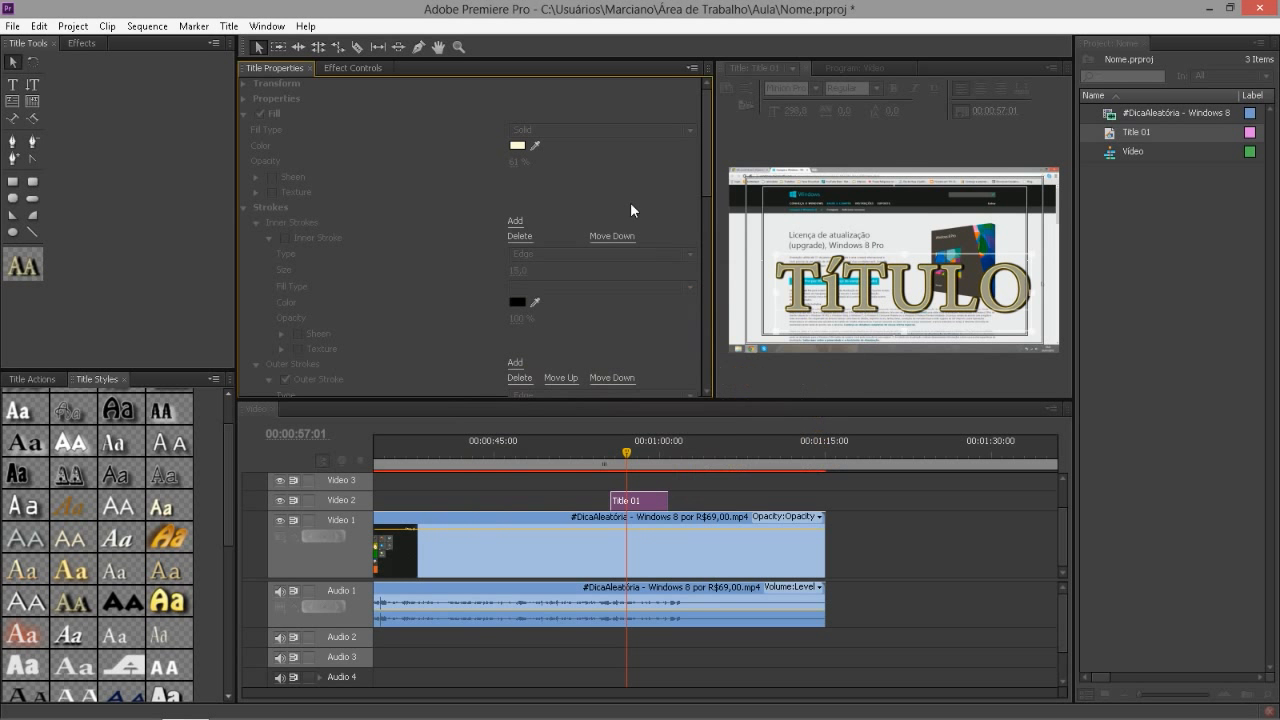
{"action": "left_click", "coordinate": [535, 145]}
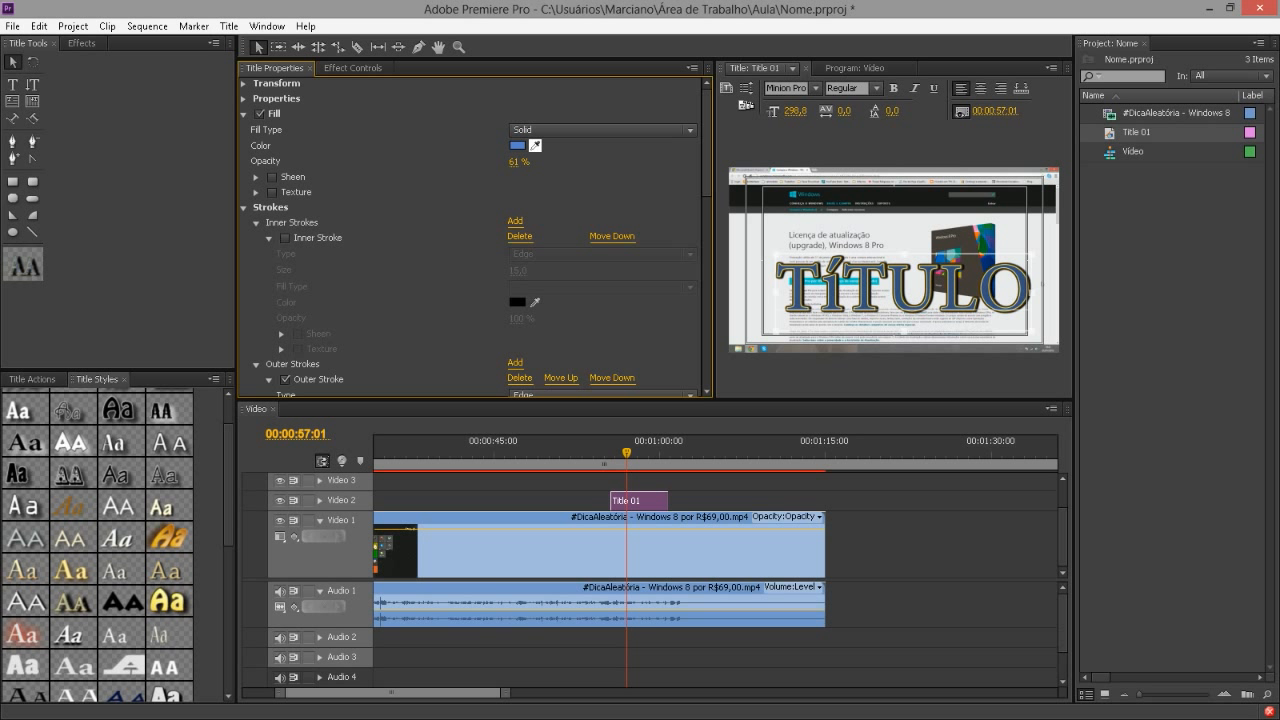
{"action": "left_click", "coordinate": [750, 154]}
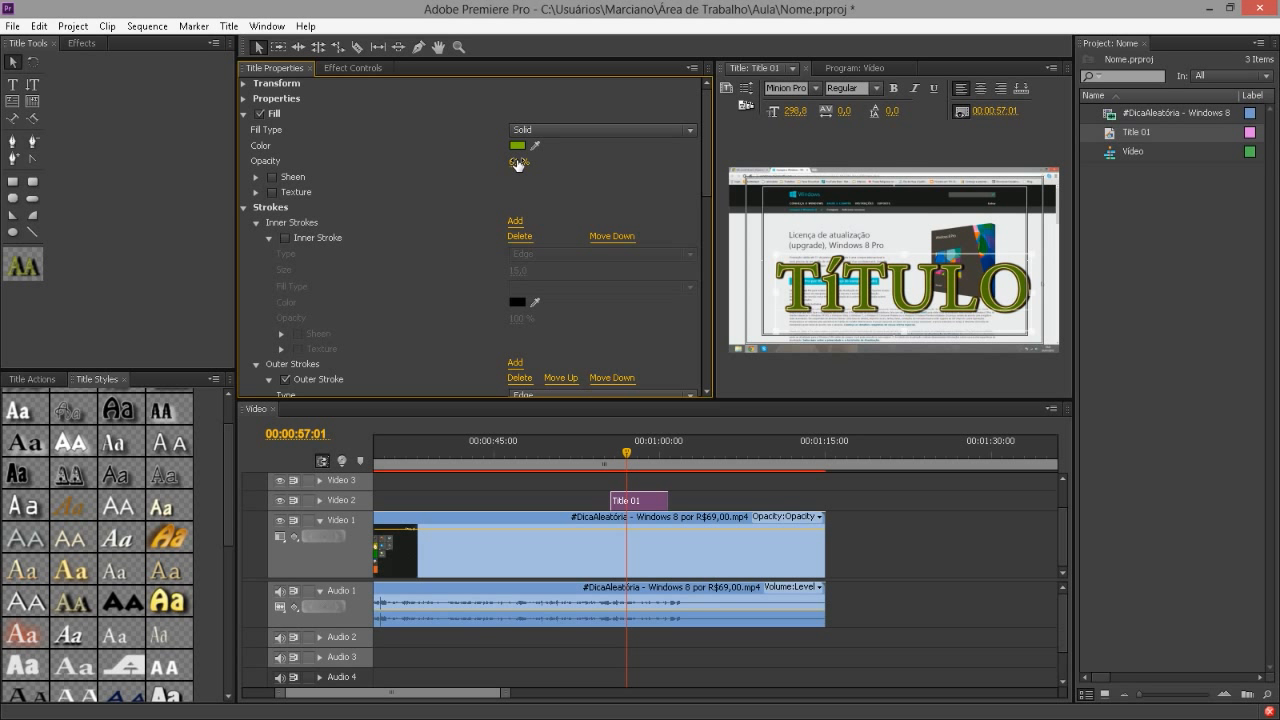
{"action": "mouse_move", "coordinate": [517, 164]}
{"action": "left_mouse_down"}
{"action": "mouse_move", "coordinate": [476, 164]}
{"action": "mouse_move", "coordinate": [512, 164]}
{"action": "left_mouse_up"}
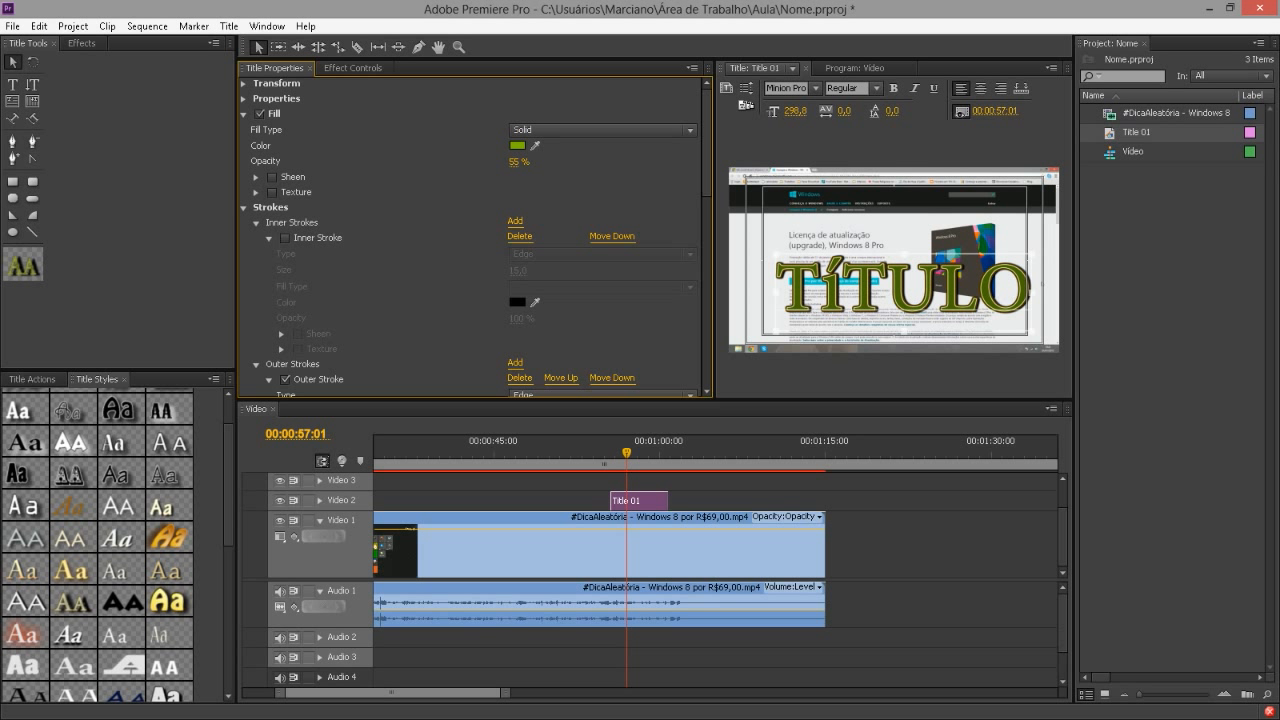
- Try the fill's sheen and the inner stroke on the TÍTULO text, and switch both off again
{"action": "left_click", "coordinate": [272, 177]}
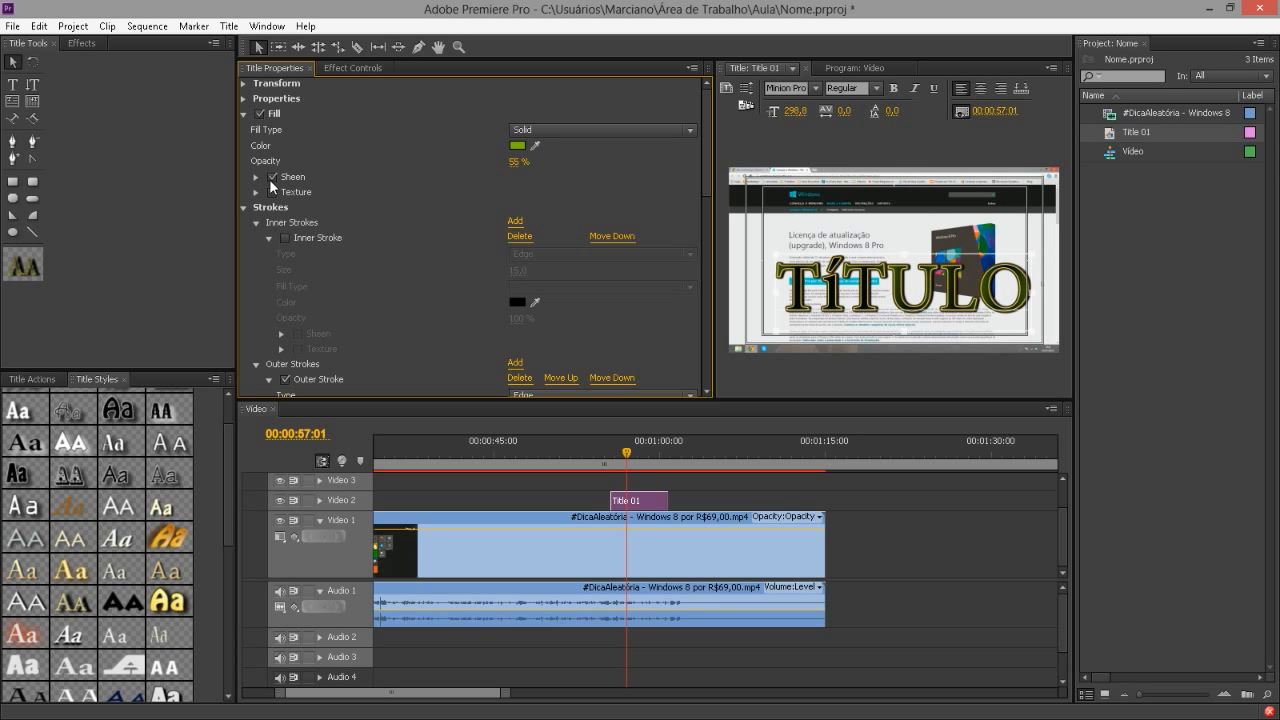
{"action": "left_click", "coordinate": [272, 177]}
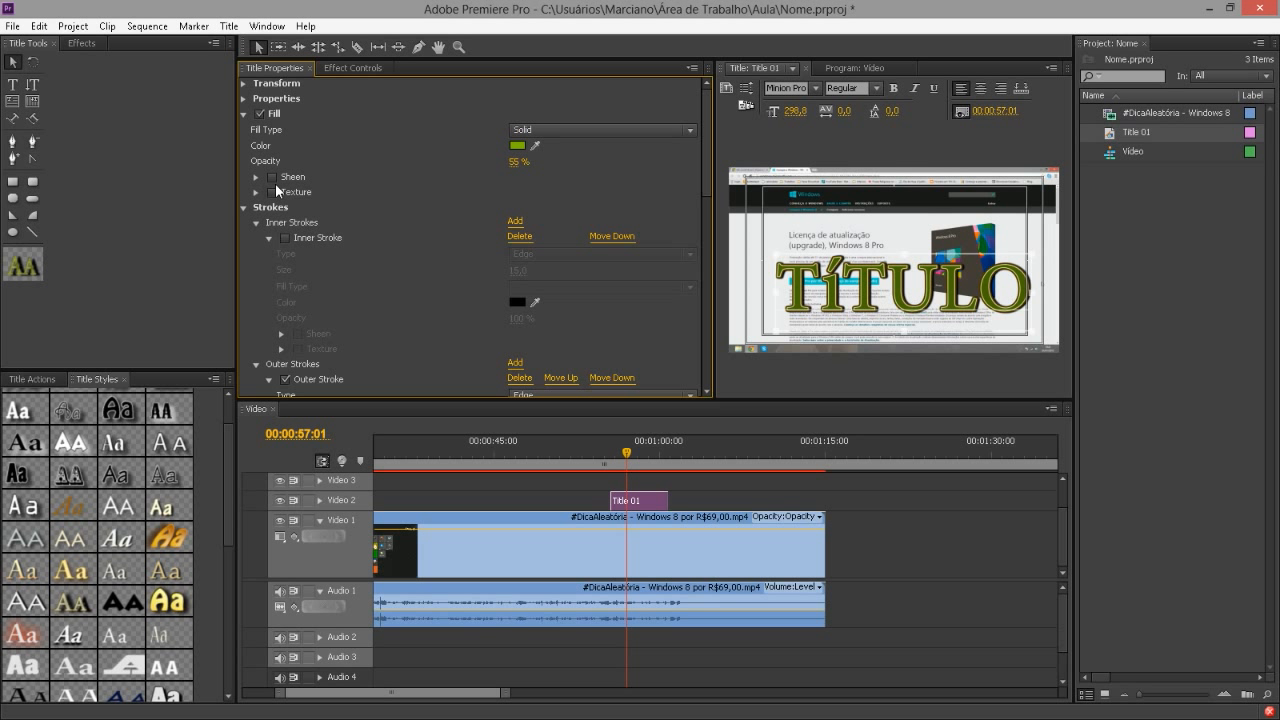
{"action": "left_click", "coordinate": [285, 240]}
{"action": "left_click", "coordinate": [284, 238]}
{"action": "left_click", "coordinate": [284, 238]}
{"action": "left_click", "coordinate": [284, 238]}
- Turn the TÍTULO text's outer stroke off and on again to compare its effect
{"action": "scroll", "coordinate": [283, 245], "scroll_direction": "down", "scroll_amount": 3}
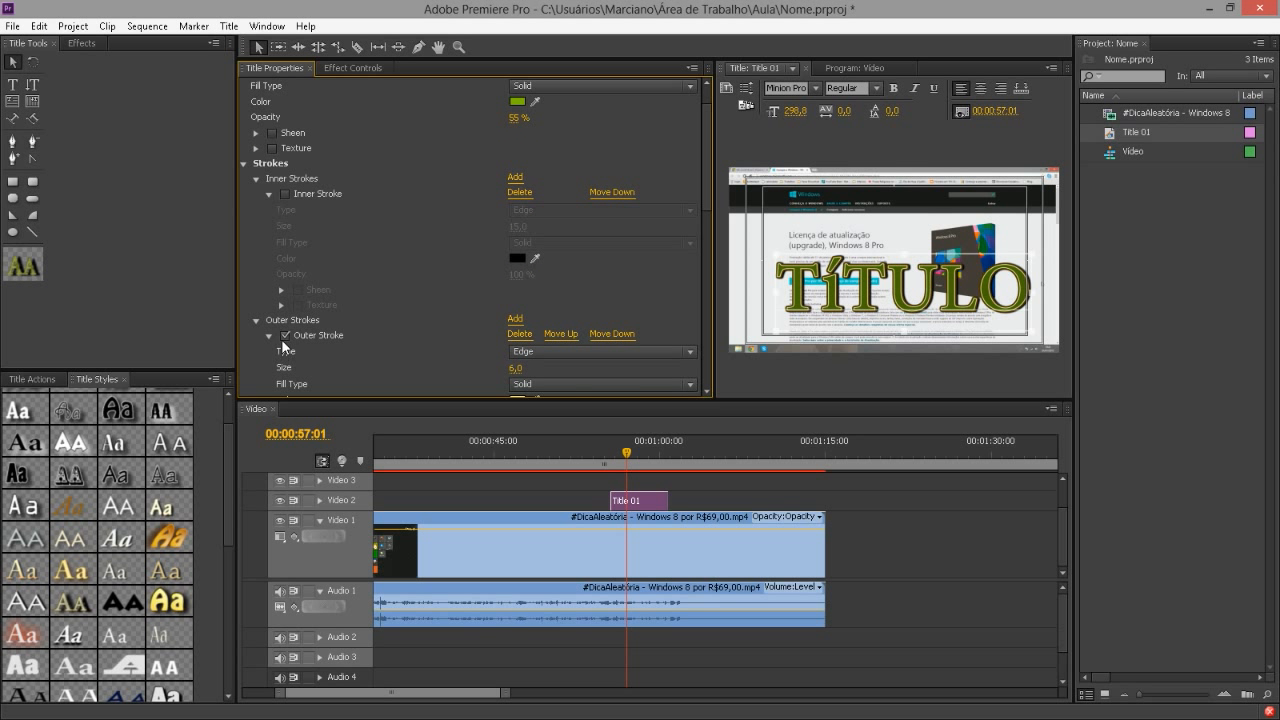
{"action": "left_click", "coordinate": [283, 335]}
{"action": "left_click", "coordinate": [283, 335]}
{"action": "left_click", "coordinate": [283, 335]}
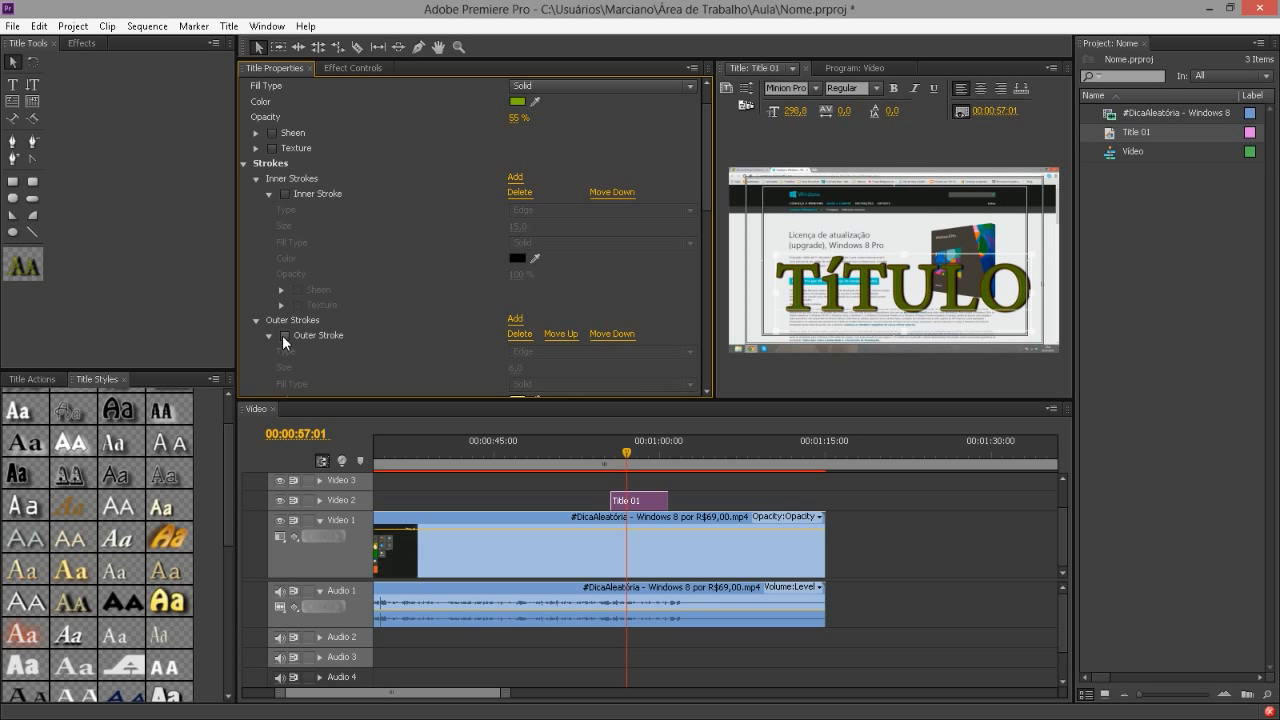
{"action": "left_click", "coordinate": [284, 335]}
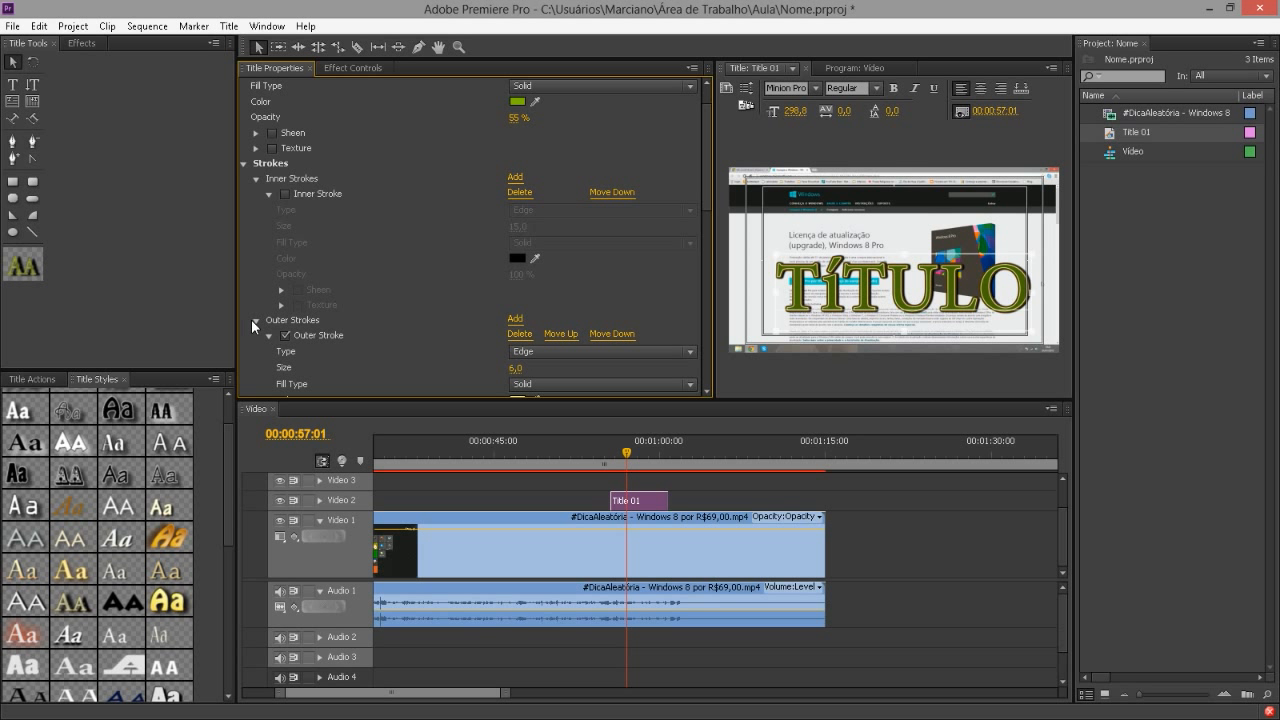
- Turn the TÍTULO text's shadow off and on again to compare its effect
{"action": "left_click", "coordinate": [254, 320]}
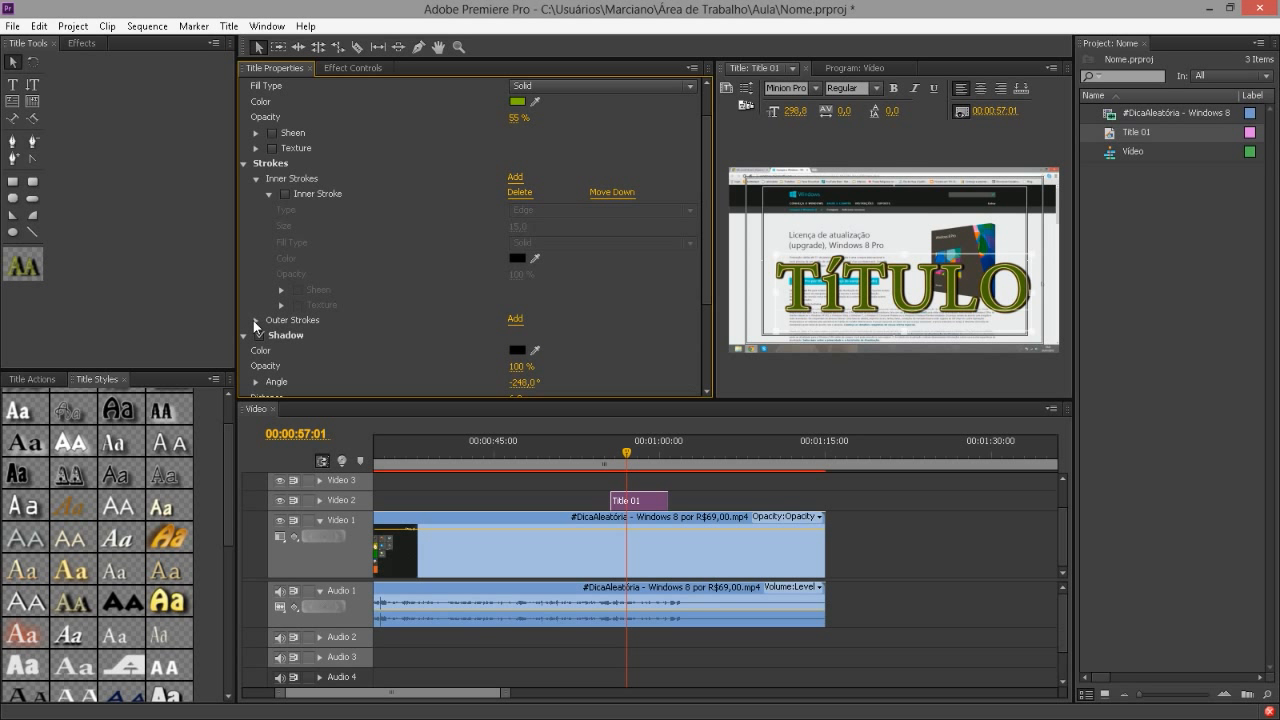
{"action": "left_click", "coordinate": [257, 178]}
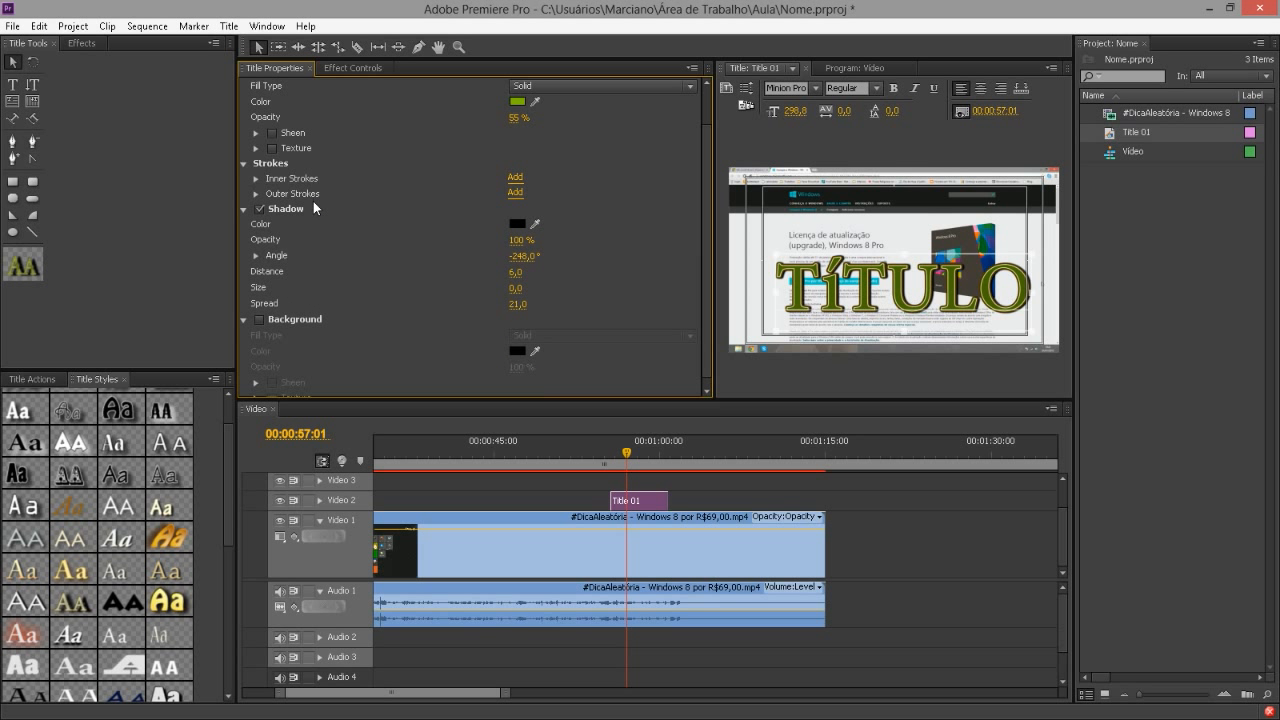
{"action": "left_click", "coordinate": [260, 209]}
{"action": "left_click", "coordinate": [260, 209]}
{"action": "left_click", "coordinate": [260, 209]}
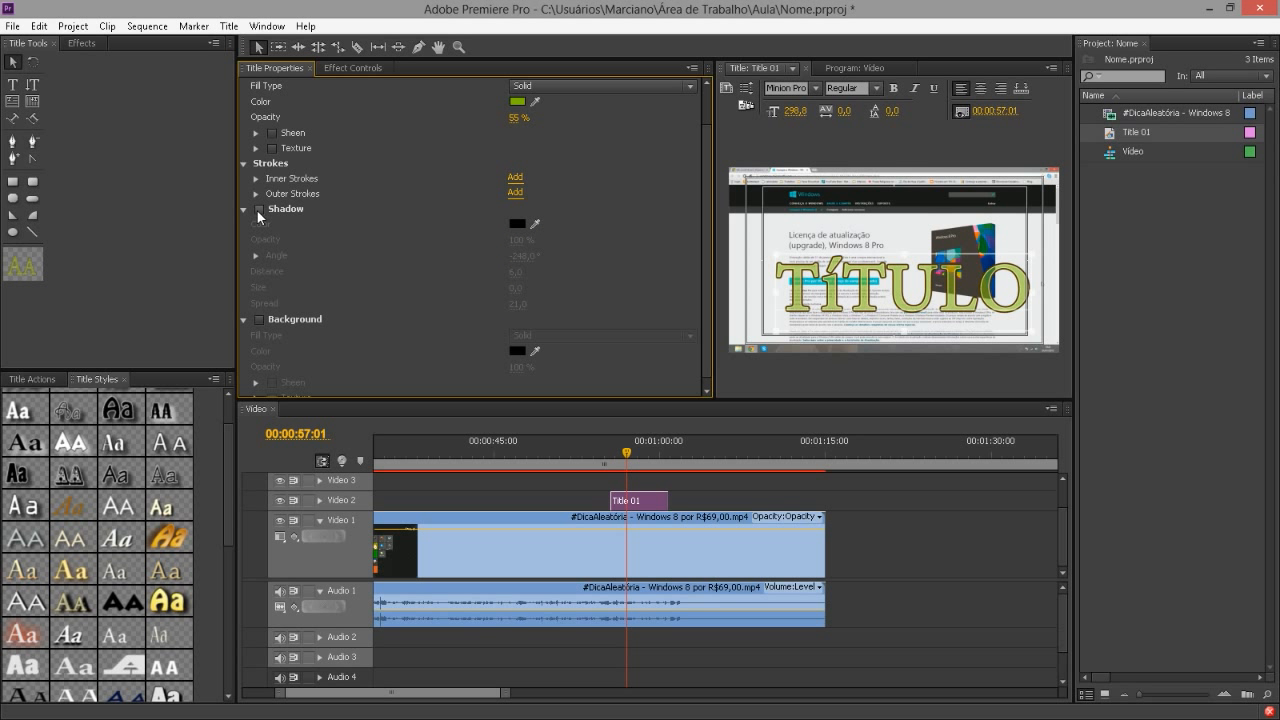
{"action": "left_click", "coordinate": [259, 209]}
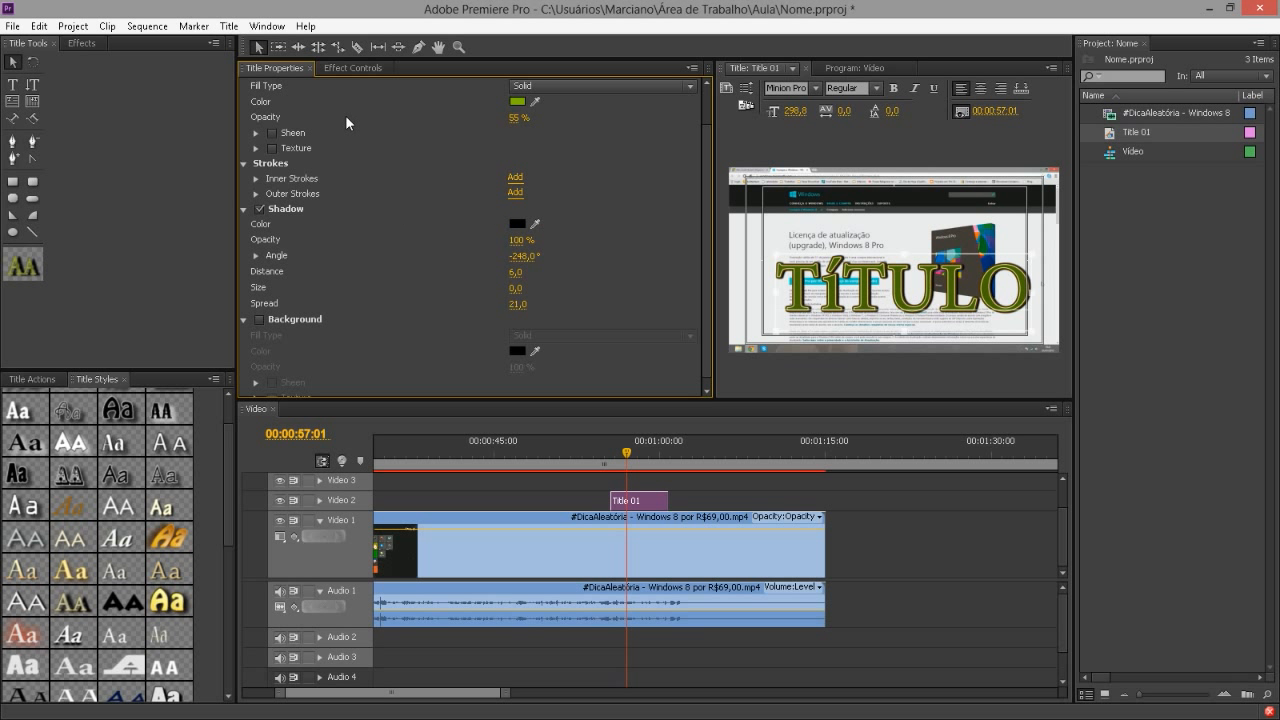
- Enable the background for the Title 01 title
{"action": "scroll", "coordinate": [313, 290], "scroll_direction": "down", "scroll_amount": 1}
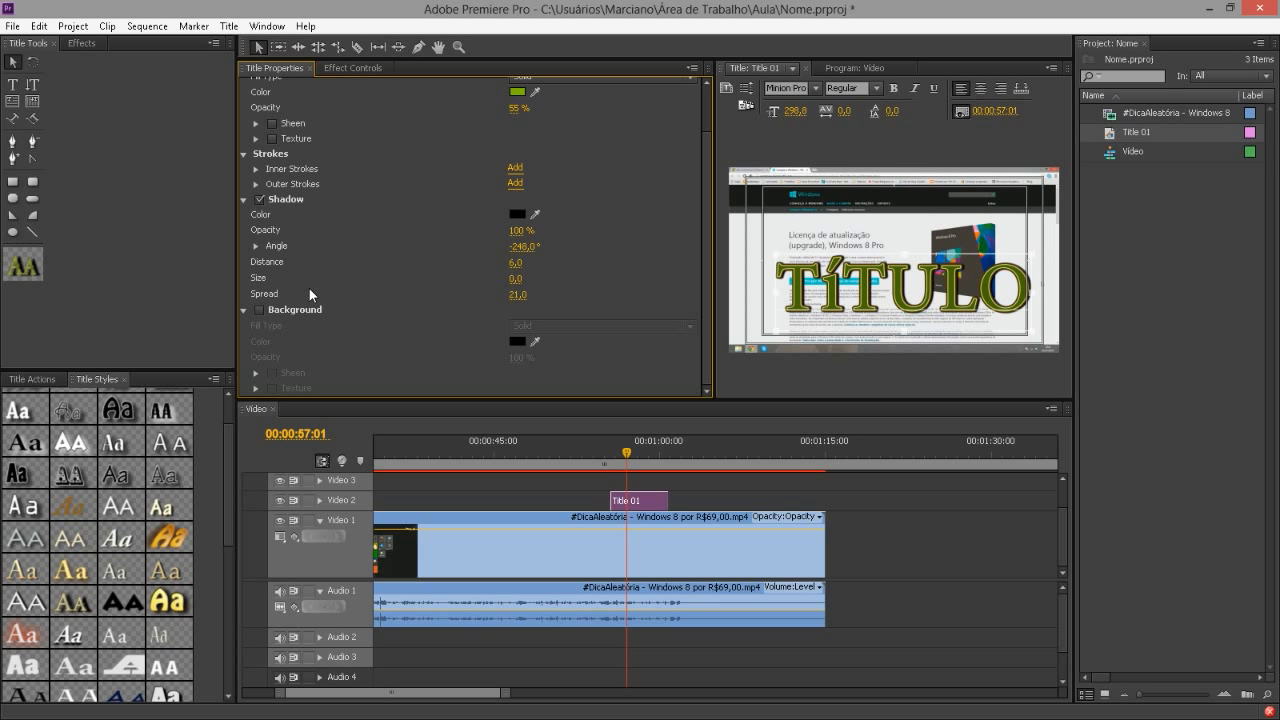
{"action": "left_click", "coordinate": [260, 310]}
{"action": "left_click", "coordinate": [260, 311]}
{"action": "left_click", "coordinate": [259, 312]}
{"action": "left_click", "coordinate": [260, 311]}
{"action": "left_click", "coordinate": [260, 311]}
- Set the title background's fill type to Linear Gradient and move its two color stops farther apart
{"action": "left_click", "coordinate": [605, 326]}
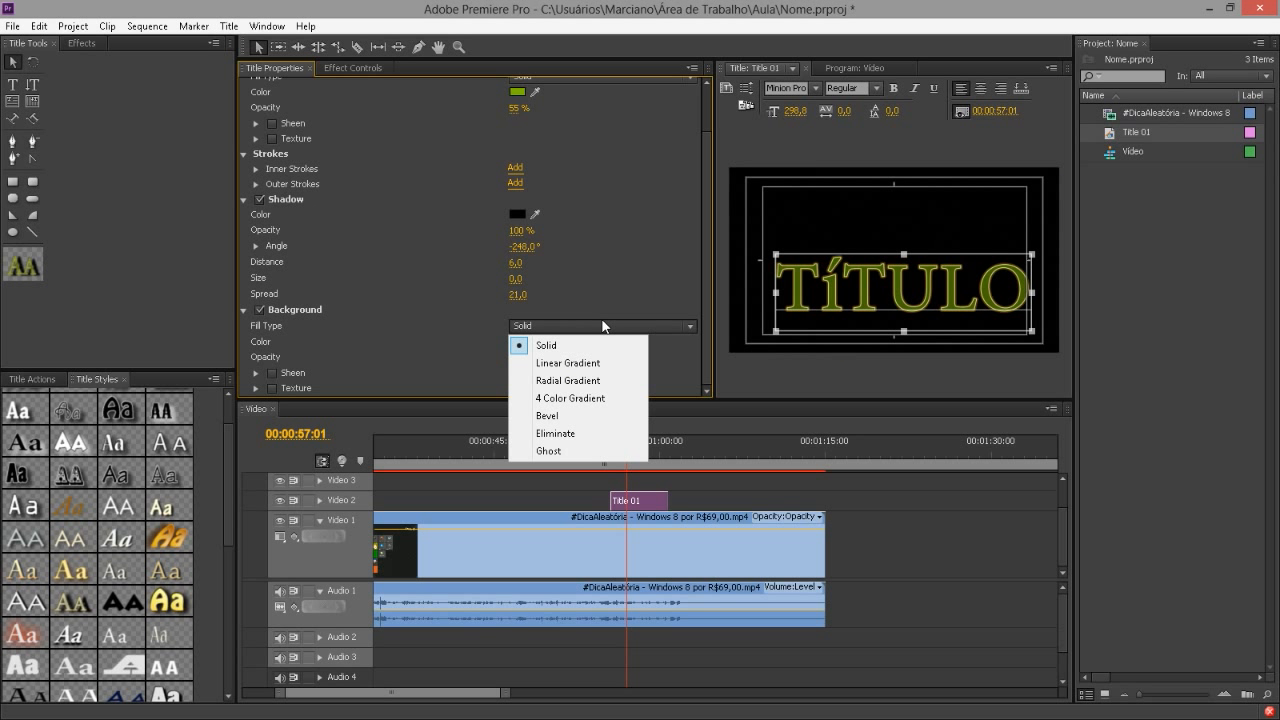
{"action": "left_click", "coordinate": [575, 363]}
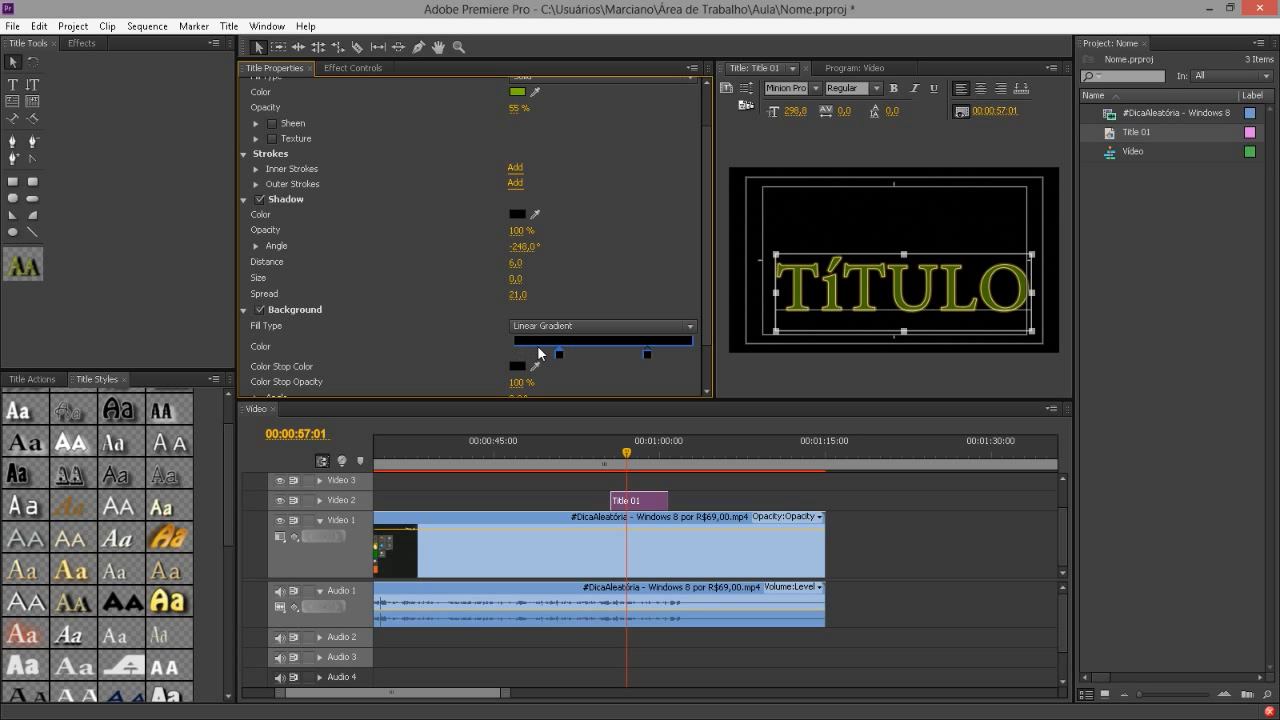
{"action": "left_click_drag", "start_coordinate": [558, 363], "coordinate": [542, 361]}
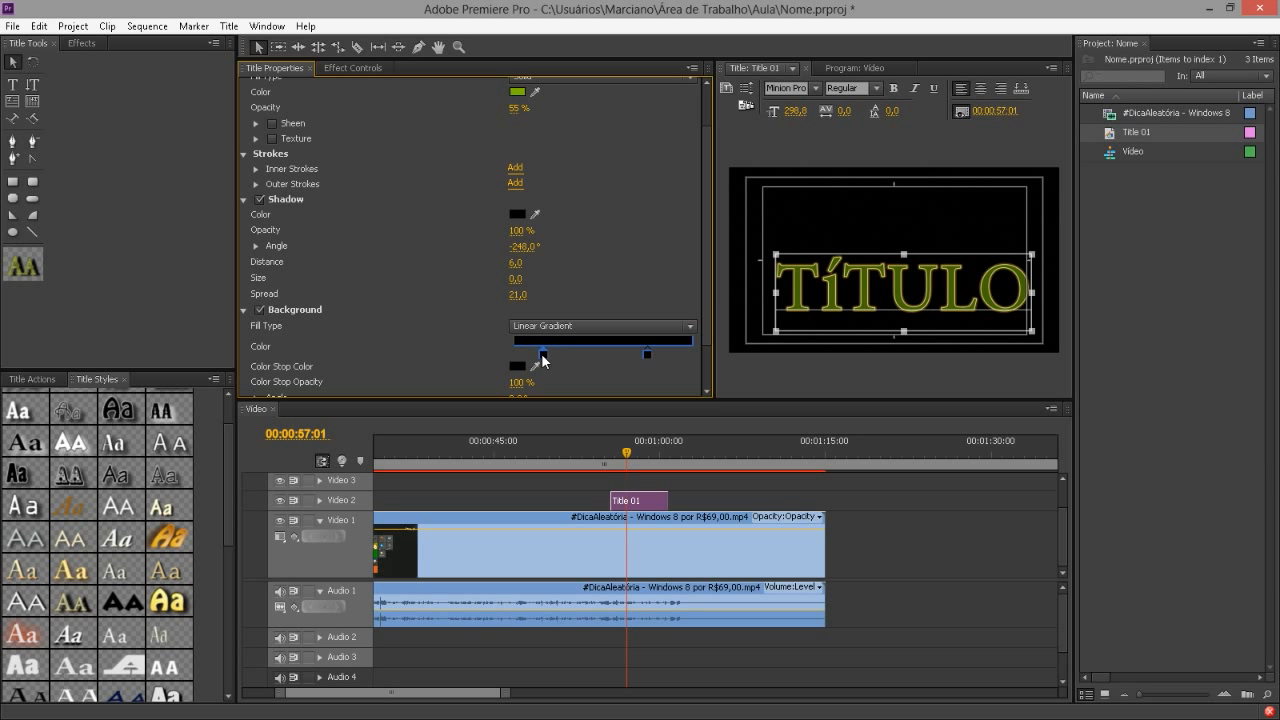
{"action": "left_click_drag", "start_coordinate": [648, 353], "coordinate": [654, 353]}
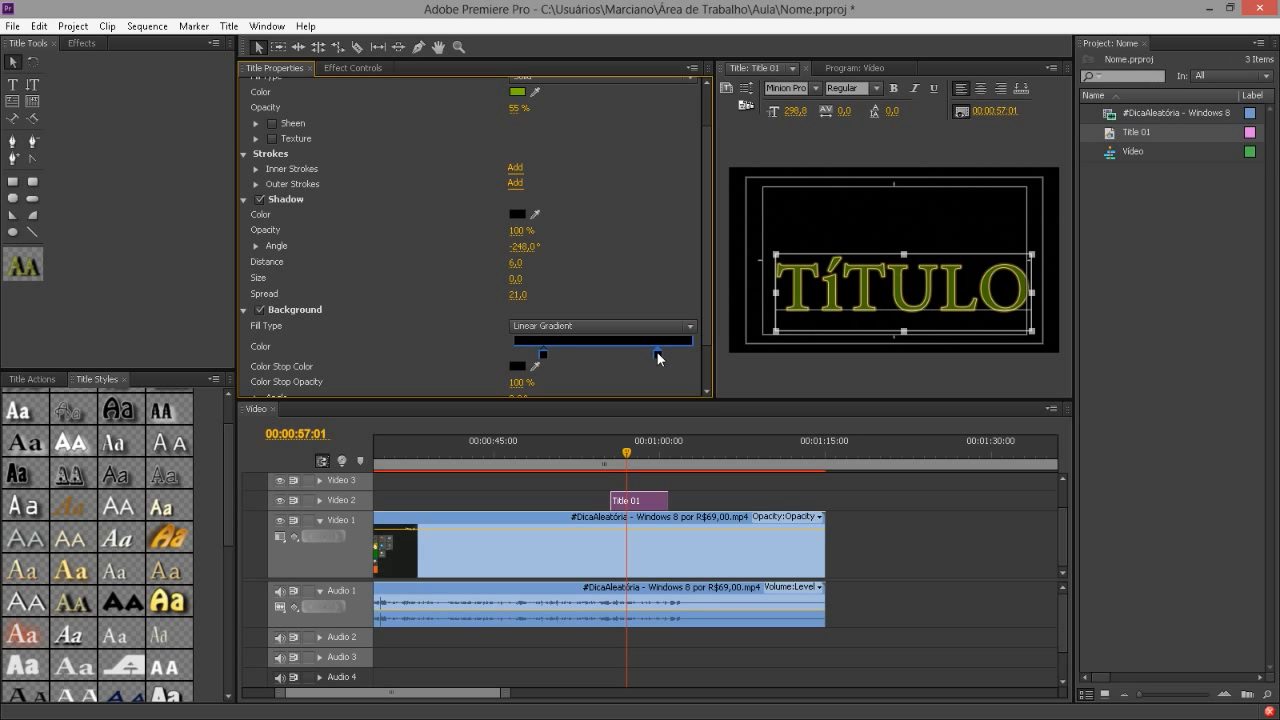
- Move the background gradient's first color stop inward, color it red, and replace the red with purple sampled from the Title 01 clip
{"action": "left_click_drag", "start_coordinate": [545, 353], "coordinate": [580, 353]}
{"action": "double_click", "coordinate": [580, 354]}
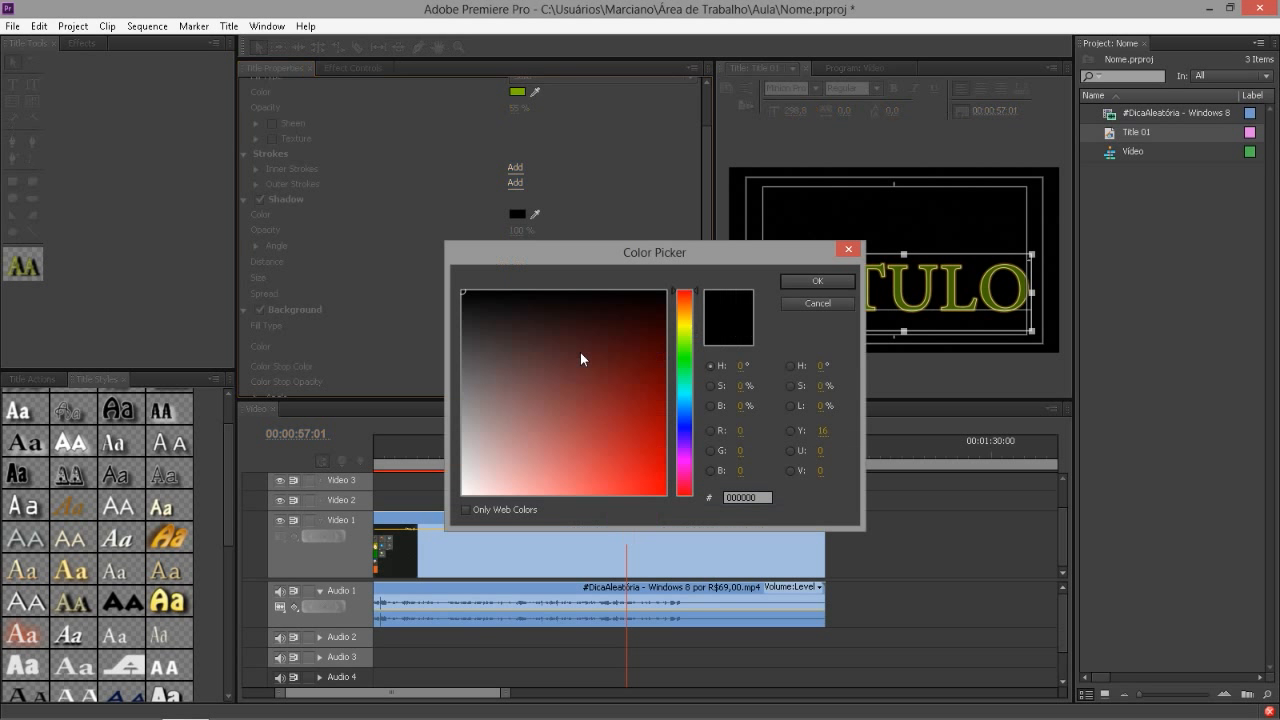
{"action": "left_click", "coordinate": [637, 422]}
{"action": "left_click", "coordinate": [817, 281]}
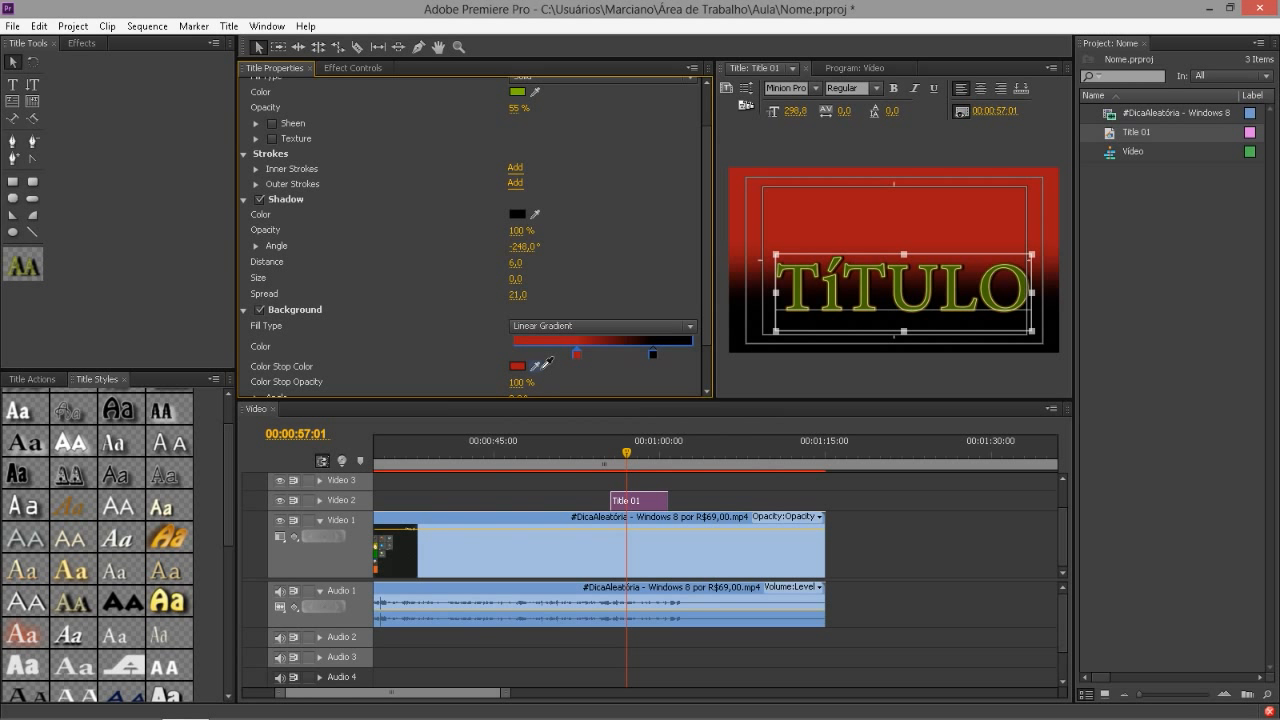
{"action": "left_click_drag", "start_coordinate": [545, 362], "coordinate": [661, 495]}
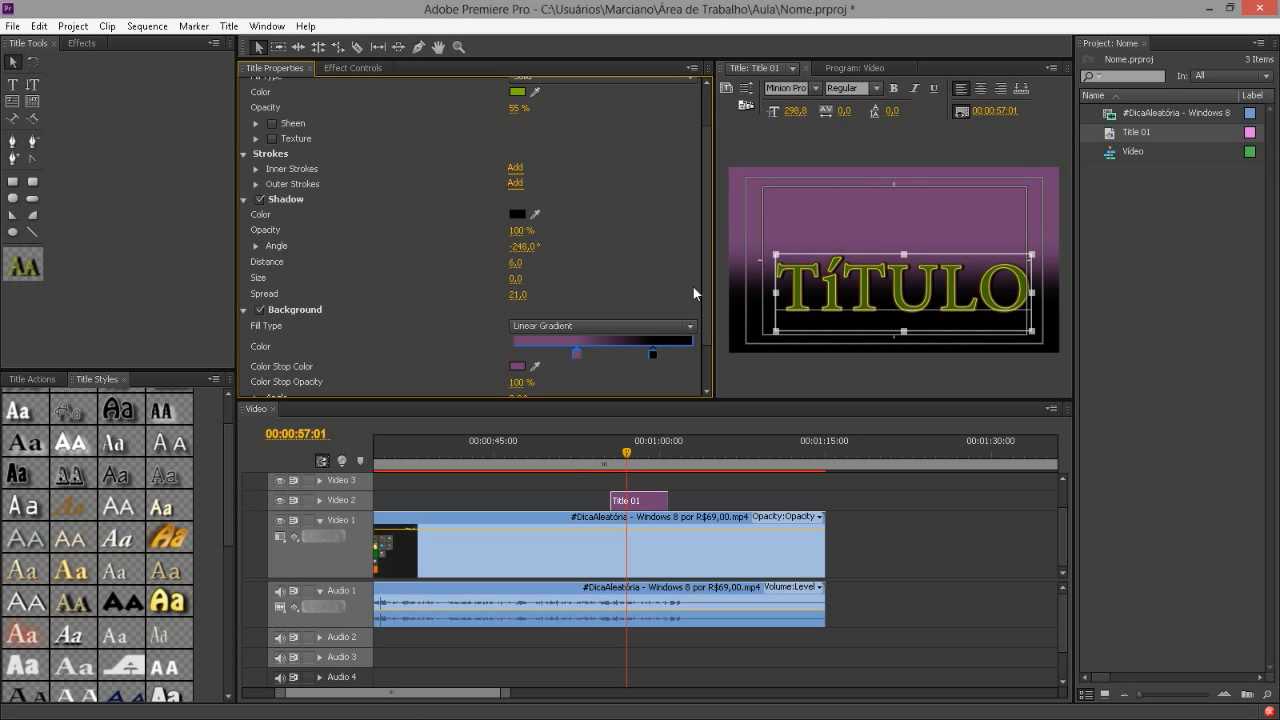
- Disable the title's background and collapse the Background, Shadow, Strokes and Fill property groups
{"action": "left_click", "coordinate": [260, 309]}
{"action": "left_click", "coordinate": [244, 309]}
{"action": "left_click", "coordinate": [243, 253]}
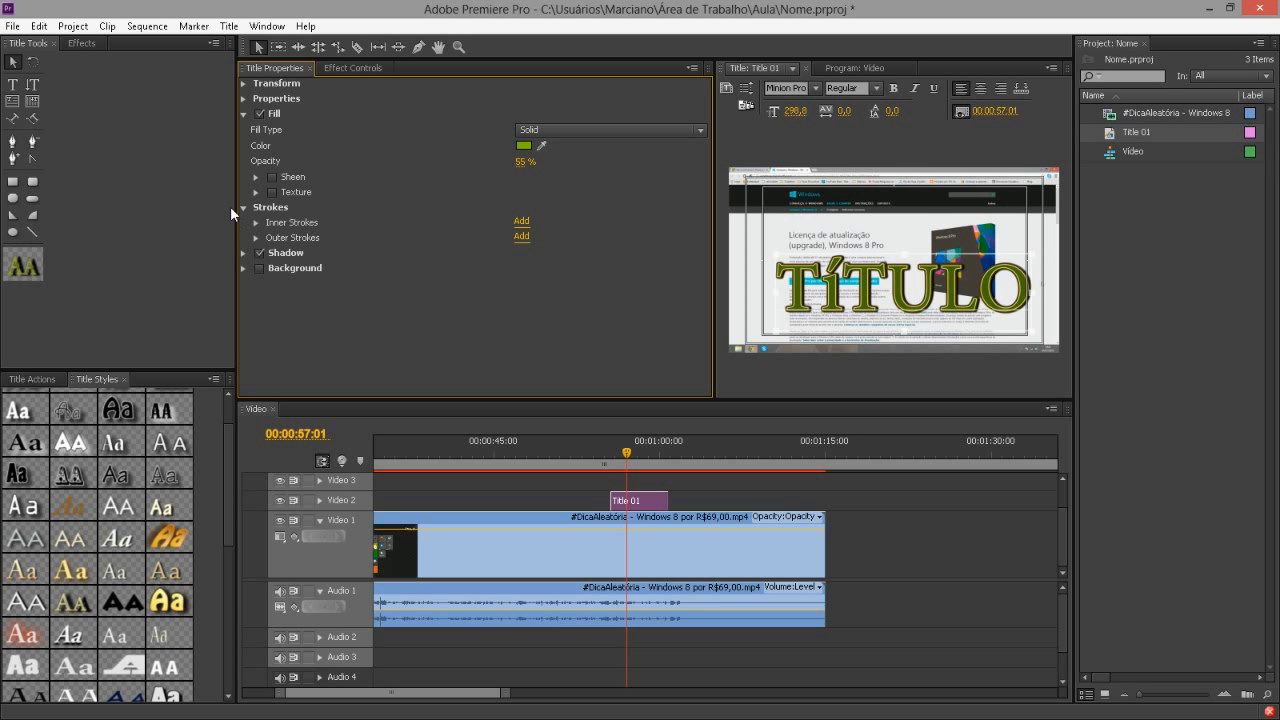
{"action": "left_click", "coordinate": [243, 207]}
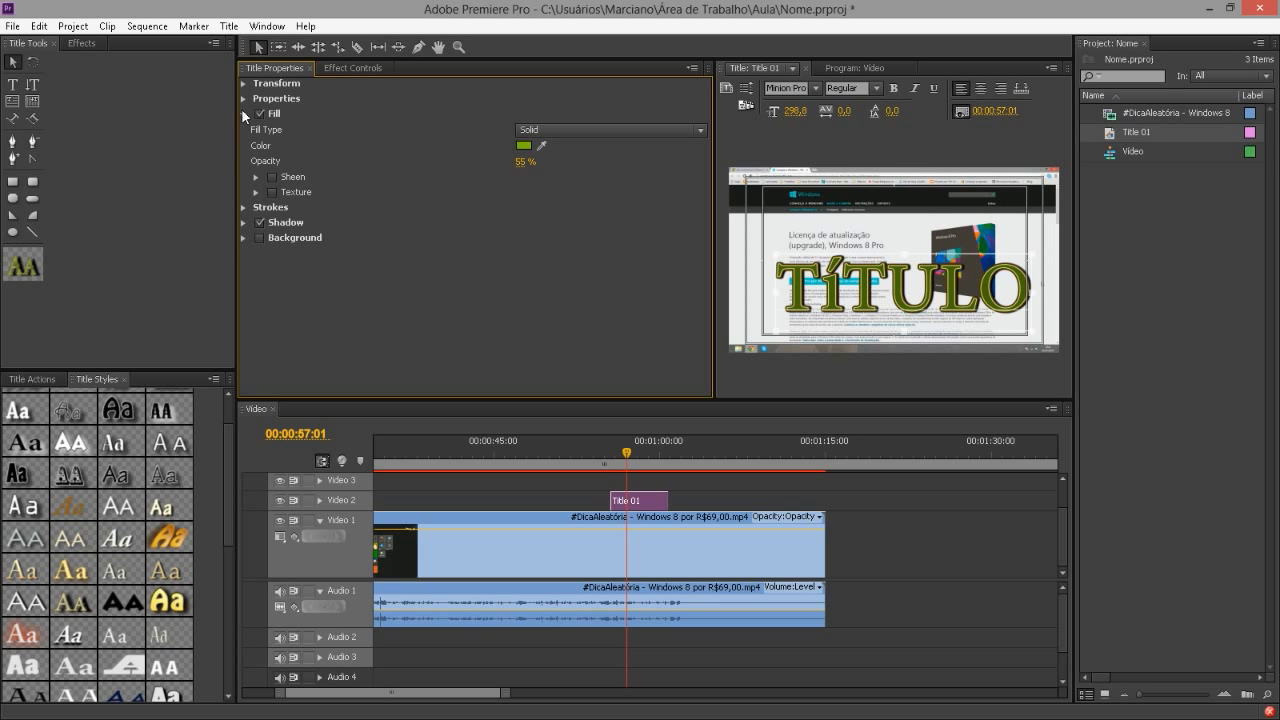
{"action": "left_click", "coordinate": [243, 112]}
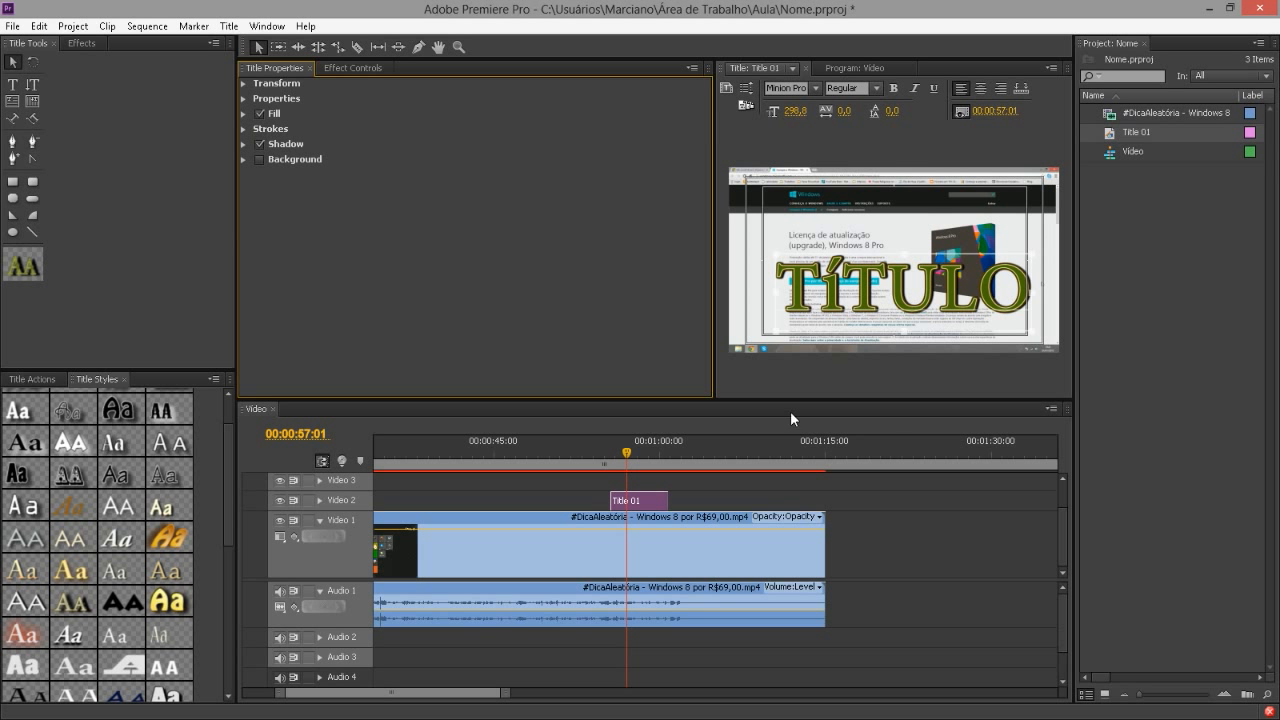
{"action": "left_click", "coordinate": [774, 235]}
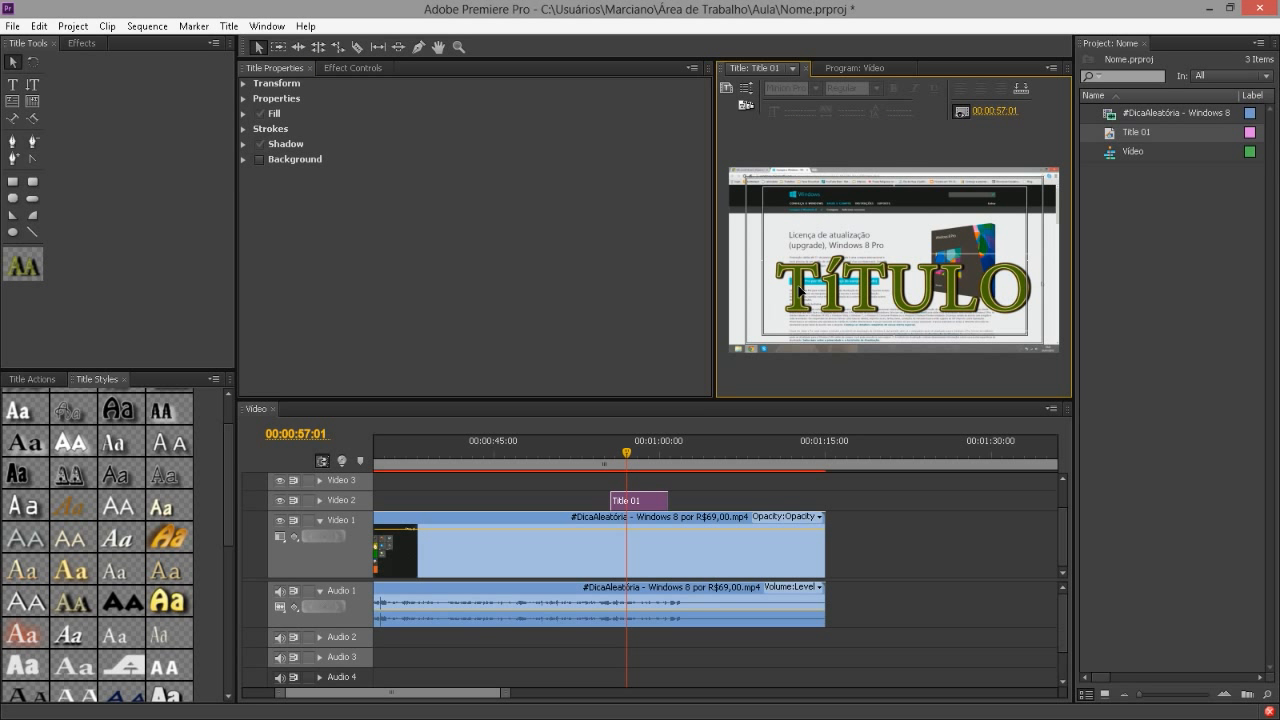
{"action": "left_click", "coordinate": [1028, 277]}
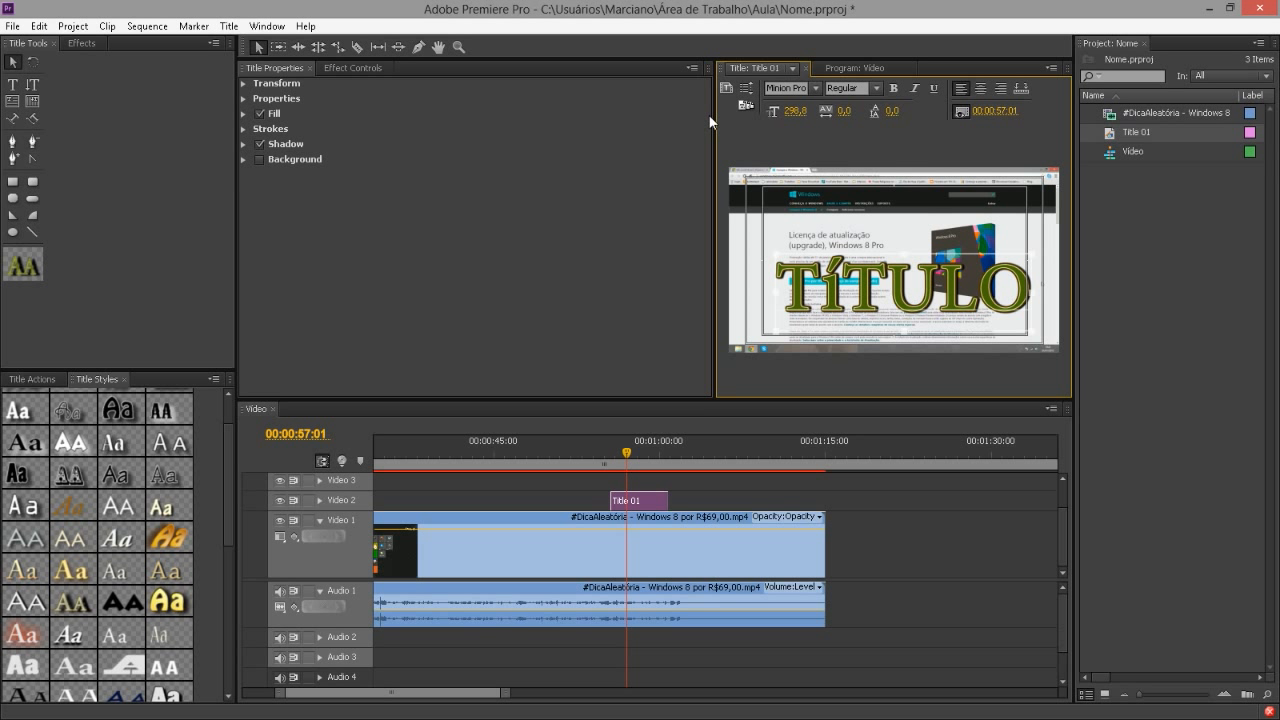
{"action": "left_click", "coordinate": [298, 231]}
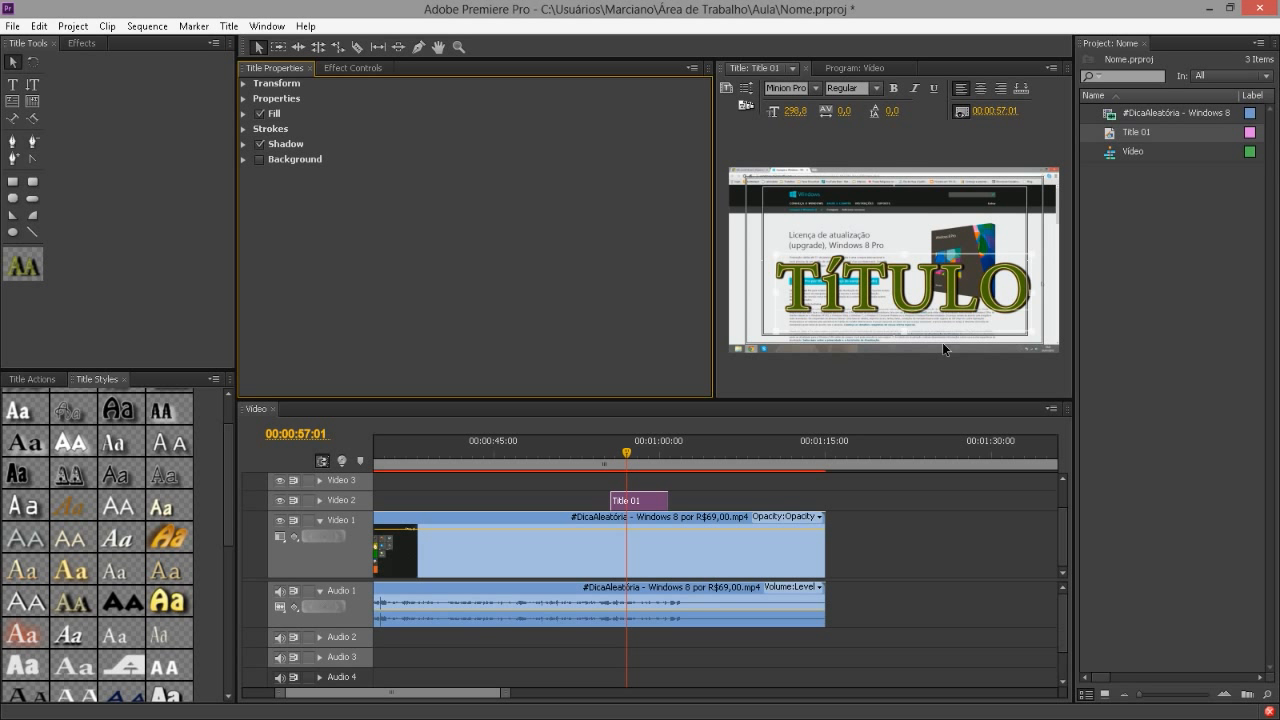
- Show the Video sequence in the program monitor and preview the title by playing from the start of the Title 01 clip
{"action": "left_click", "coordinate": [852, 69]}
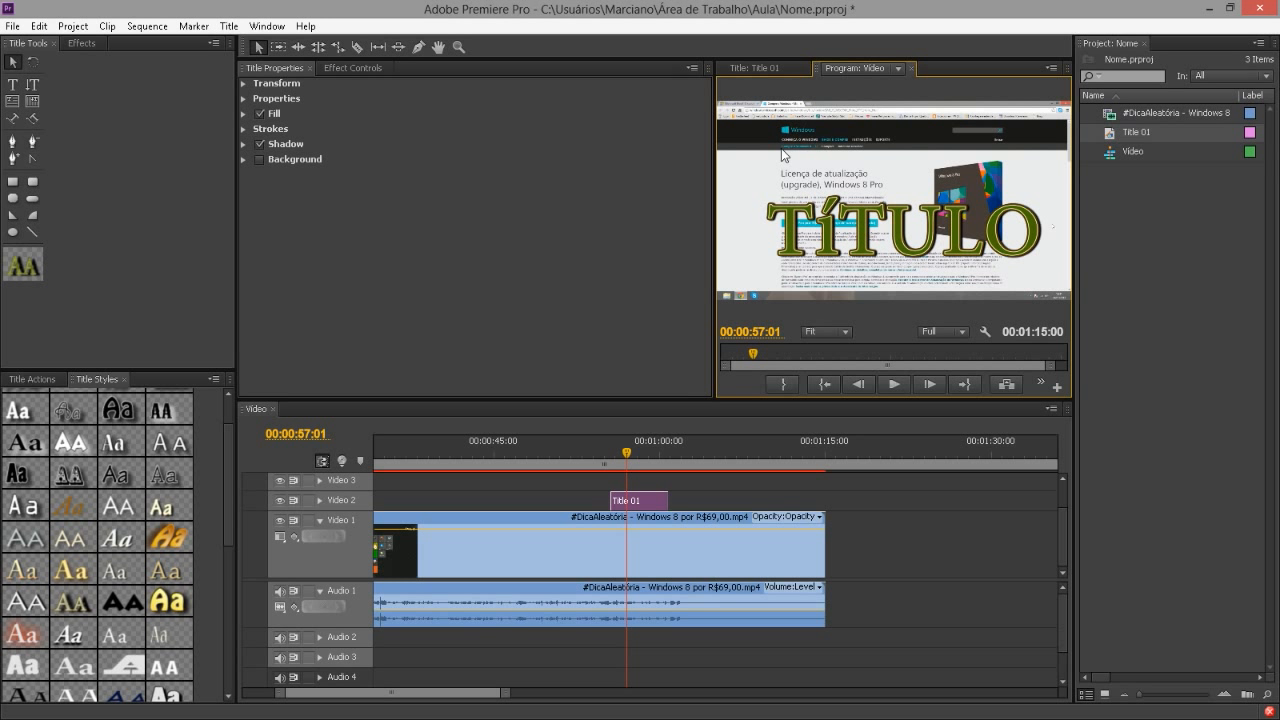
{"action": "left_click_drag", "start_coordinate": [632, 456], "coordinate": [609, 457]}
{"action": "key", "text": "space"}
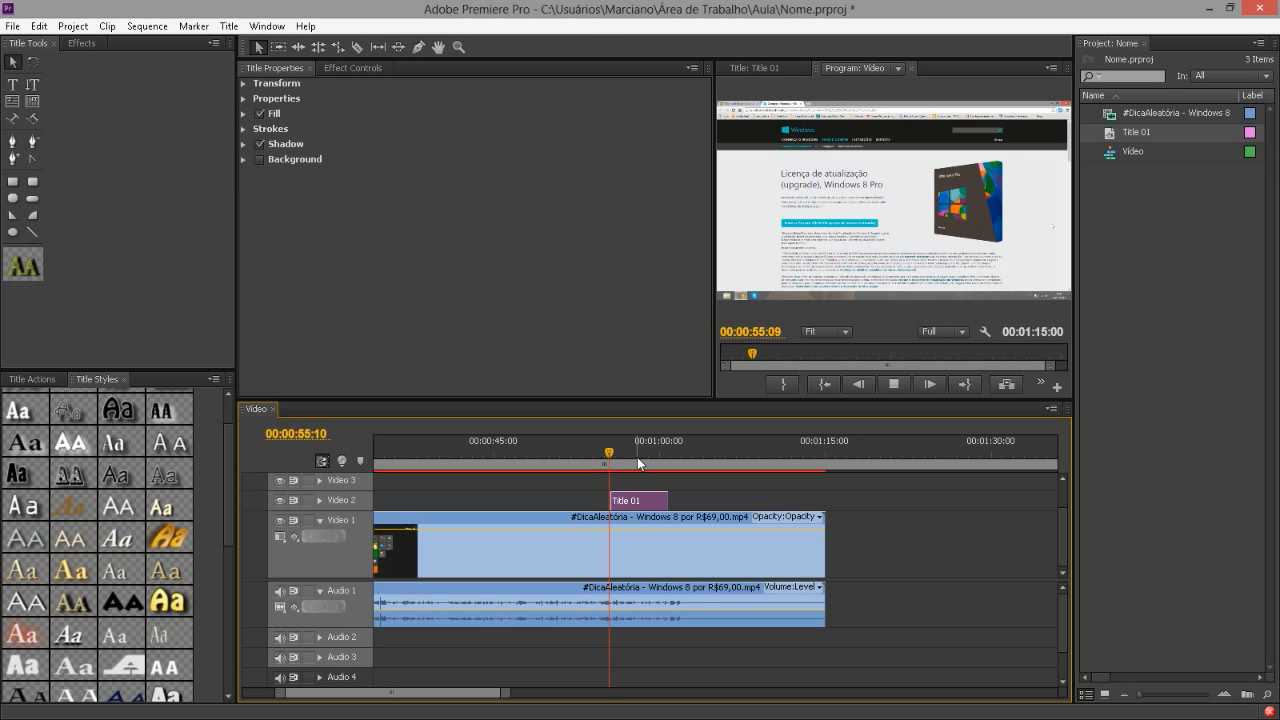
{"action": "key", "text": "space"}
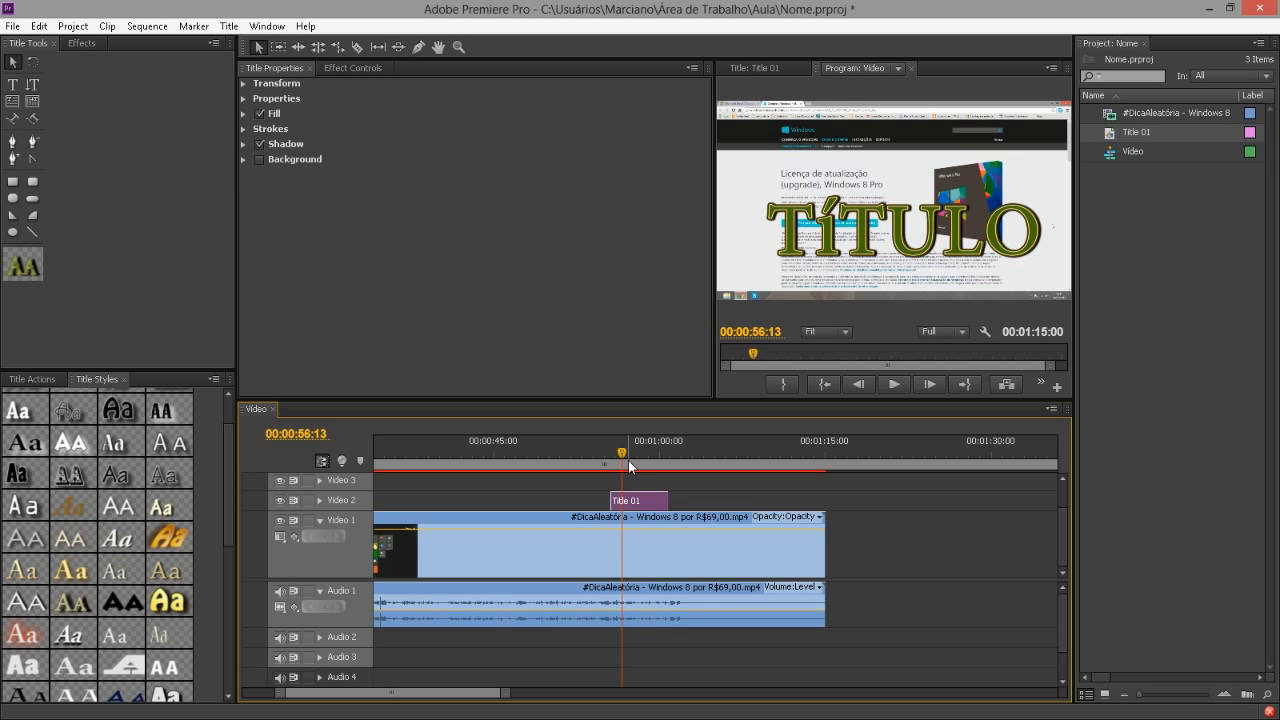
- Move the playhead past the end of the video clip to 00:01:17:08
{"action": "left_click_drag", "start_coordinate": [802, 450], "coordinate": [851, 452]}
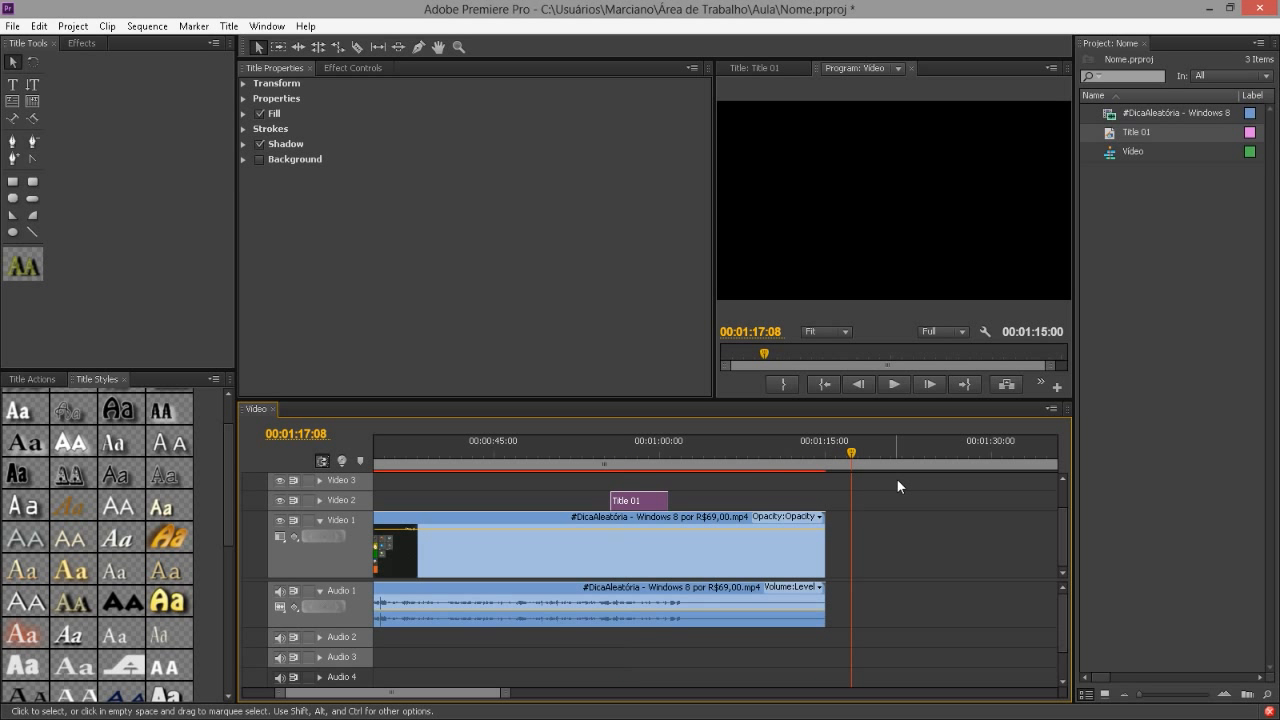